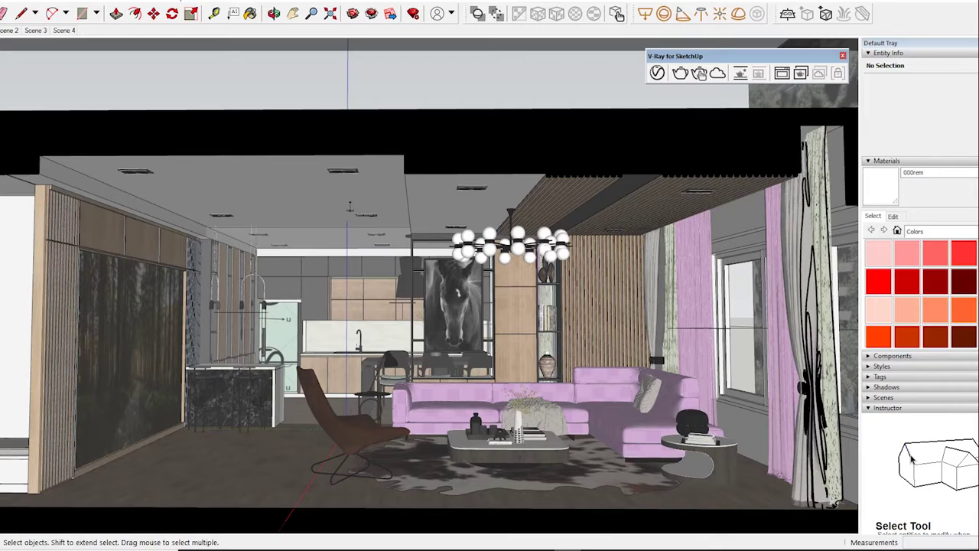
Zoom and orbit in on the pink sofa and horse painting, then start a V-Ray test render.
scroll(428, 306, "up", 3)
mouse_move(428, 306)
middle_mouse_down()
mouse_move(459, 306)
mouse_move(482, 290)
middle_mouse_up()
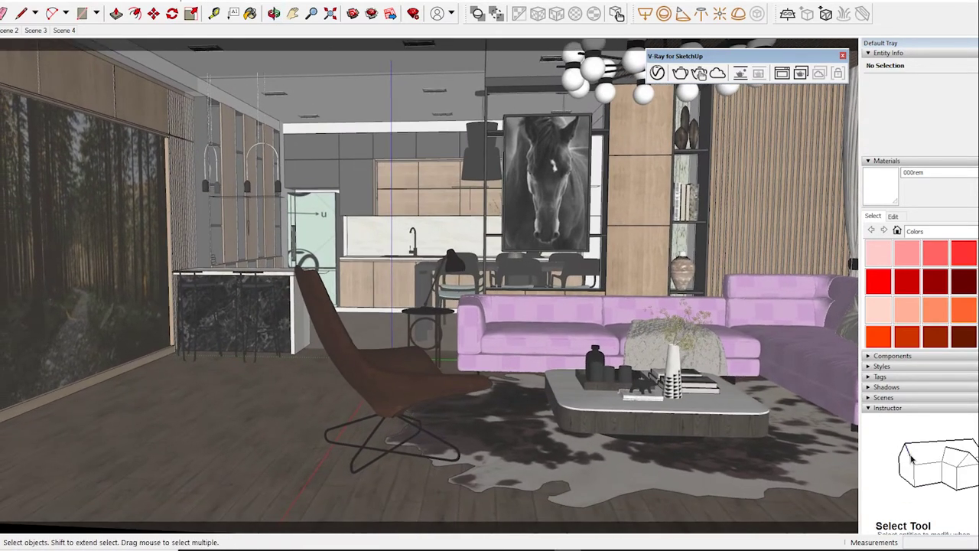
left_click(699, 73)
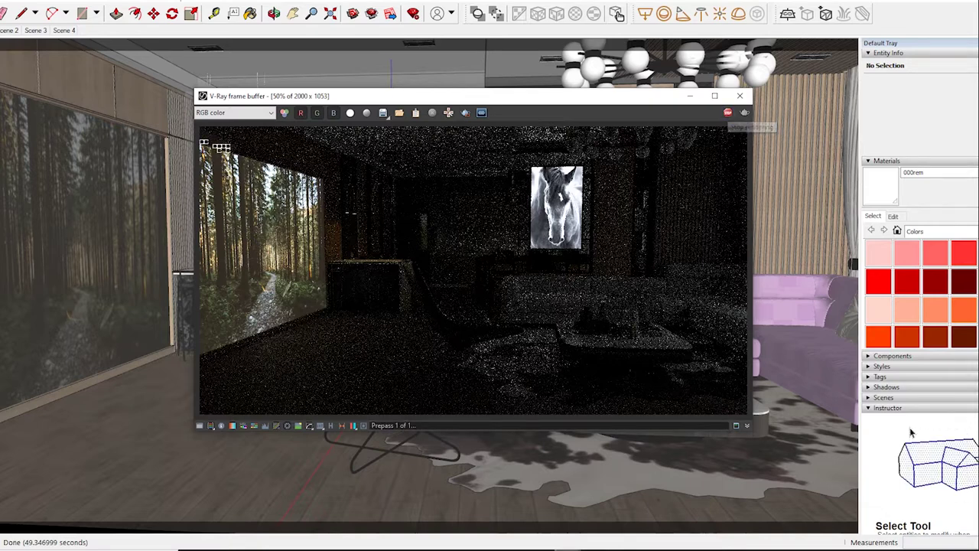
Close the V-Ray frame buffer once the test render has finished.
left_click(740, 96)
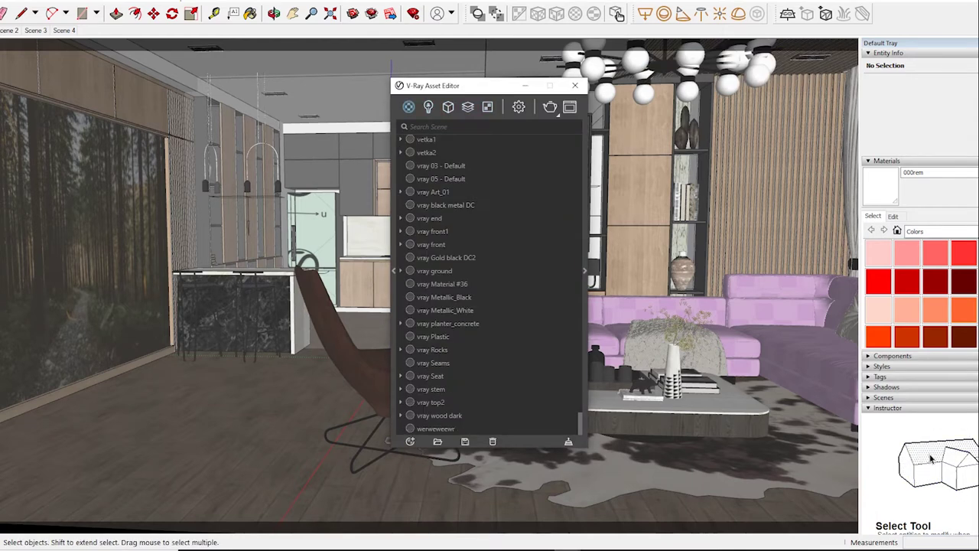
With the Paint Bucket active, set the material preview scene to the Generic sphere.
key("b")
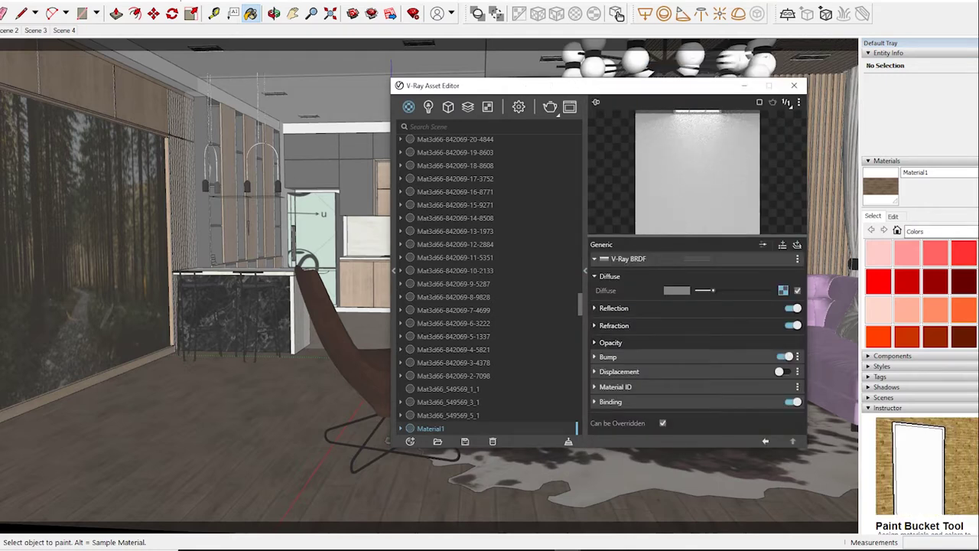
key("alt")
key("b")
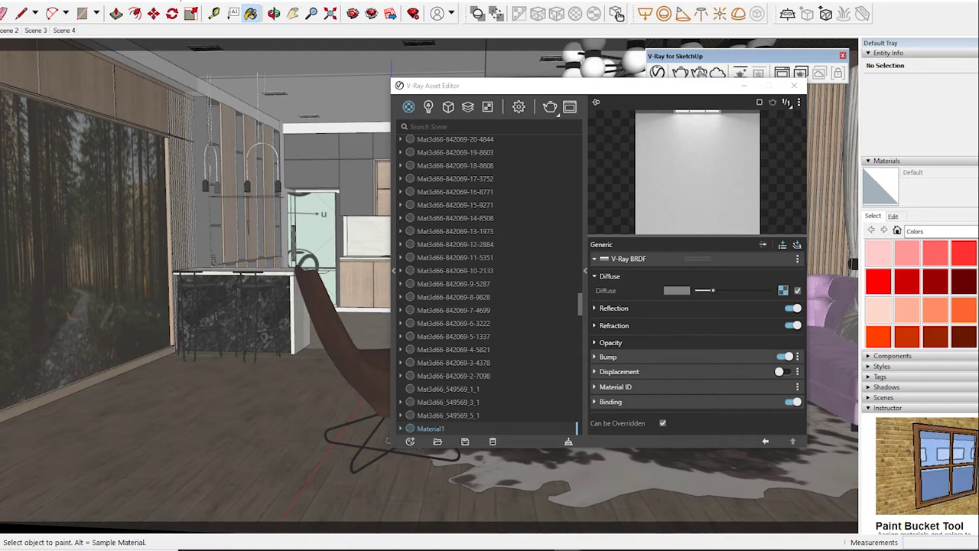
left_click(789, 104)
left_click(735, 145)
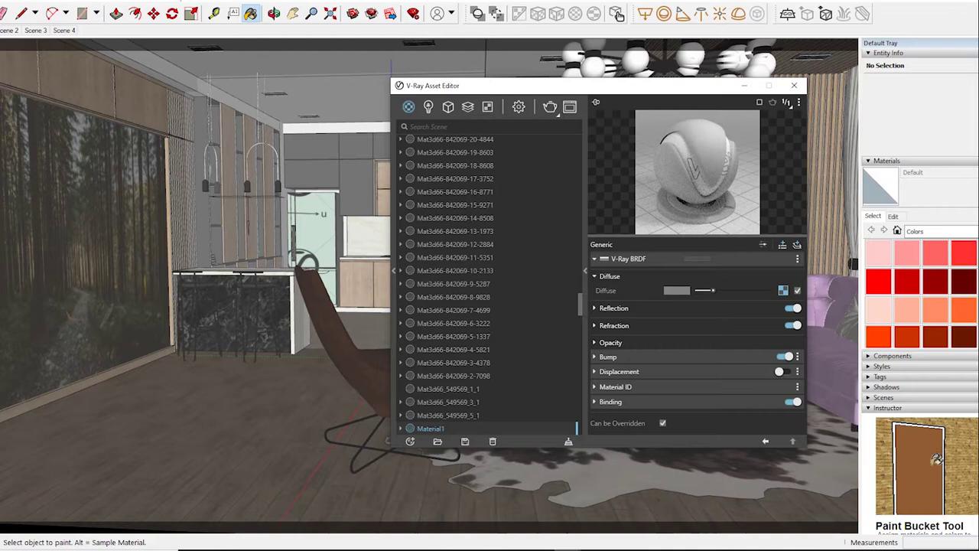
Sample the wood Material1, then orbit down and sample the wooden floor's material.
key("alt")
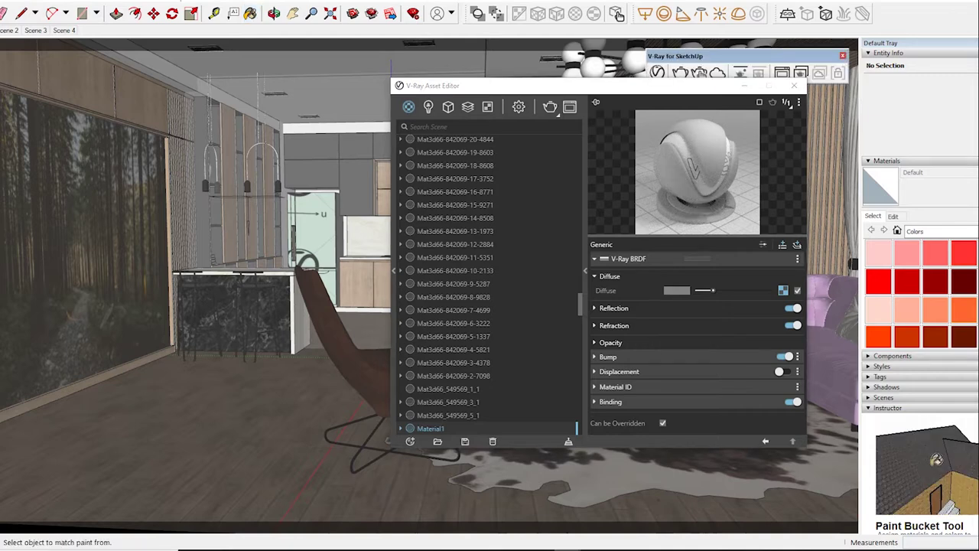
left_click(387, 441, "alt")
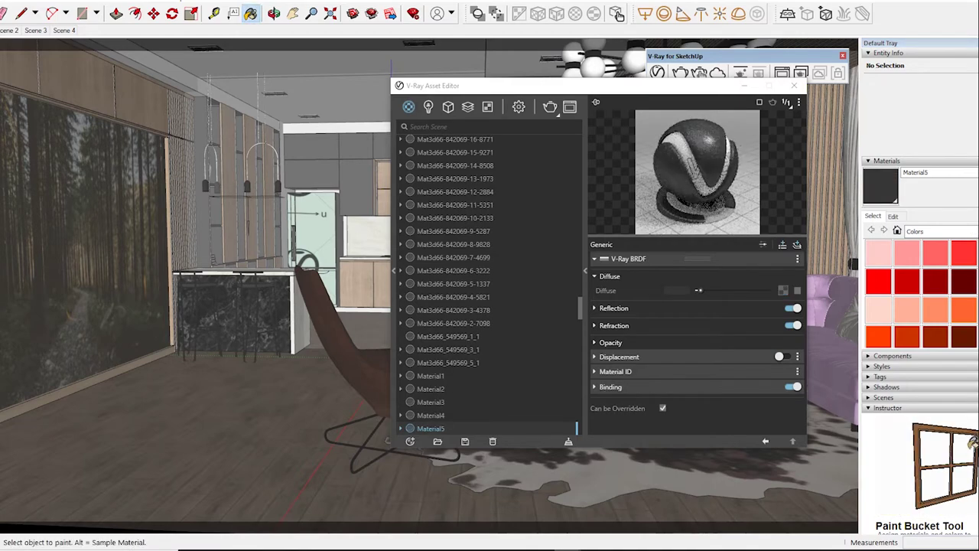
key("o")
left_click_drag(229, 459, 191, 459)
key("b")
middle_click_drag(229, 345, 191, 344)
left_click(431, 376)
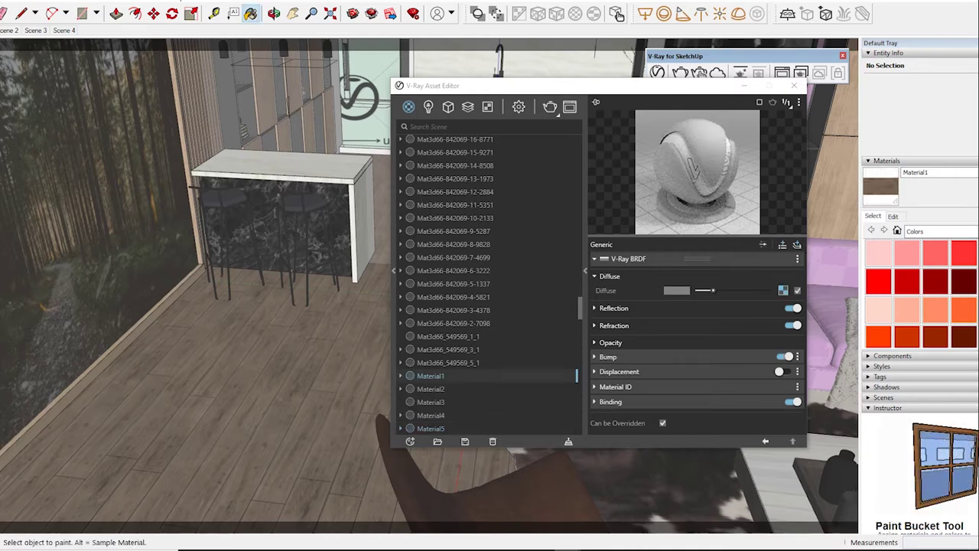
Show Material1's reflection settings (glossiness 0.85), then orbit toward the chair and sample the dark Material~4.
left_click(613, 308)
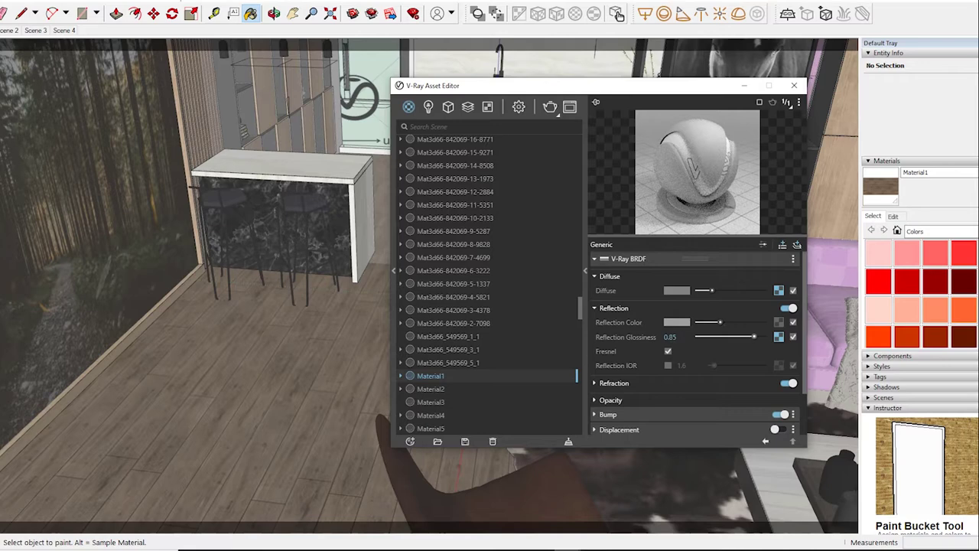
left_click(926, 315)
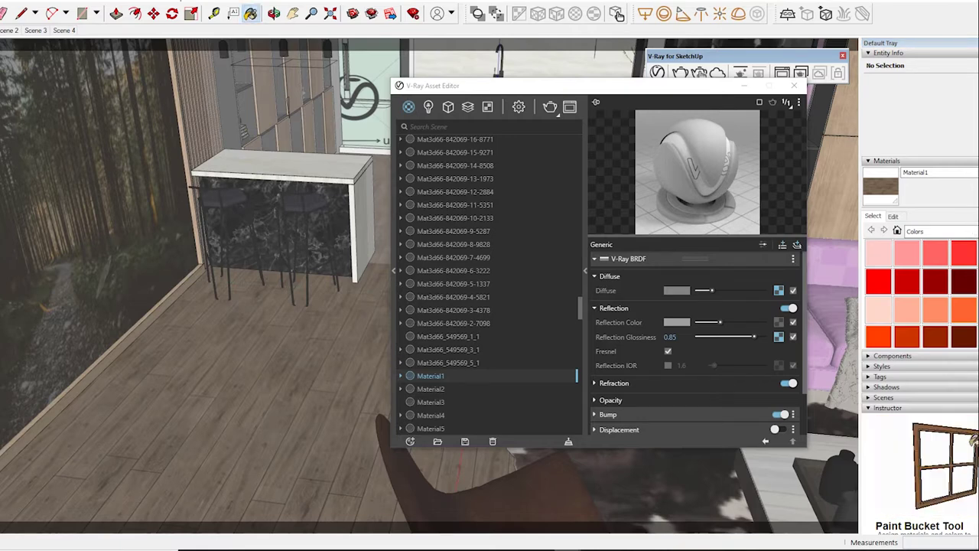
middle_click_drag(229, 382, 290, 368)
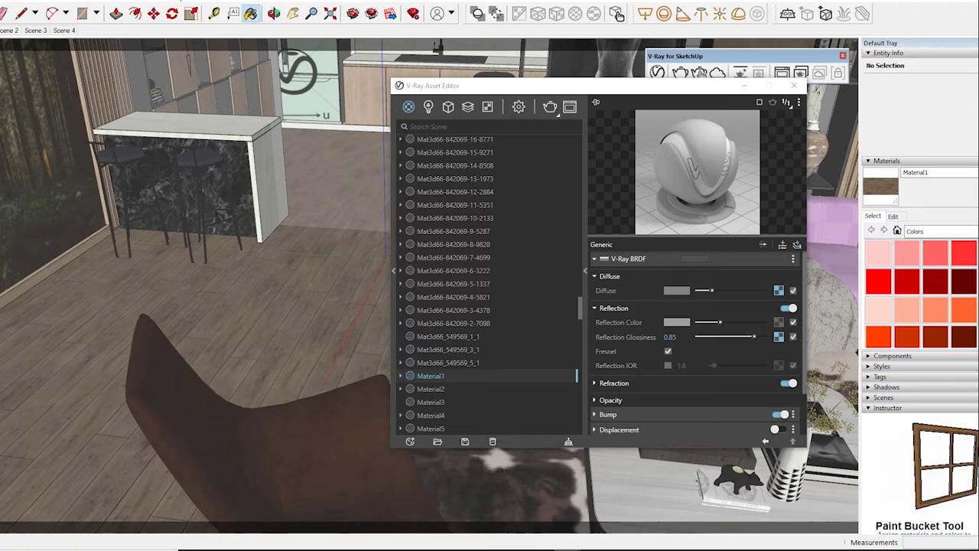
mouse_move(459, 85)
left_mouse_down()
mouse_move(398, 53)
mouse_move(320, 33)
left_mouse_up()
left_click(191, 429, "alt")
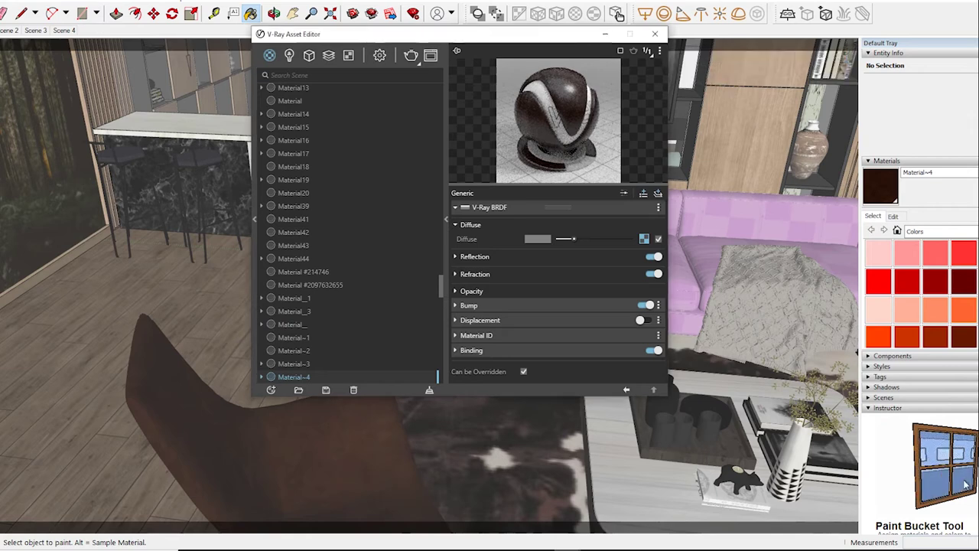
Slightly darken the reflection colour of Material~4.
left_click(474, 256)
left_click_drag(625, 270, 621, 270)
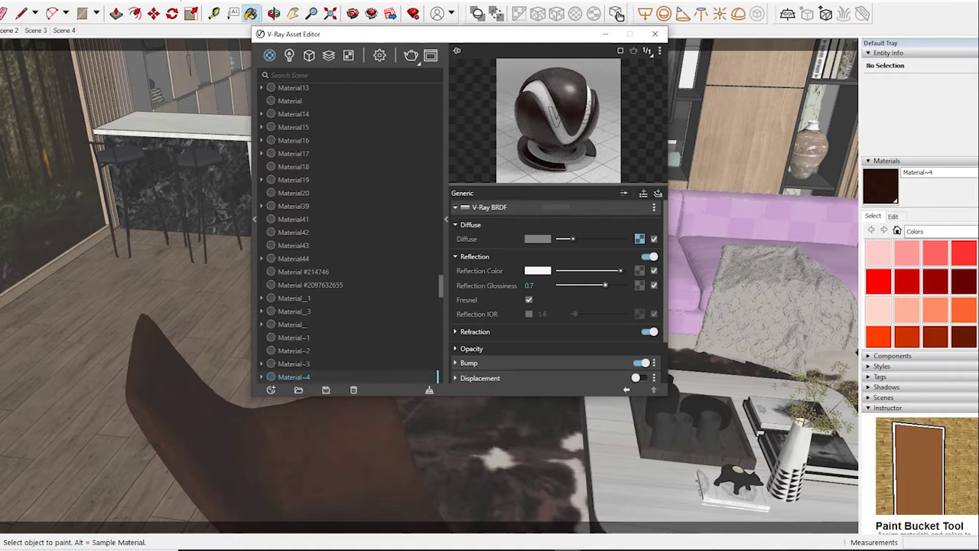
left_click(618, 15)
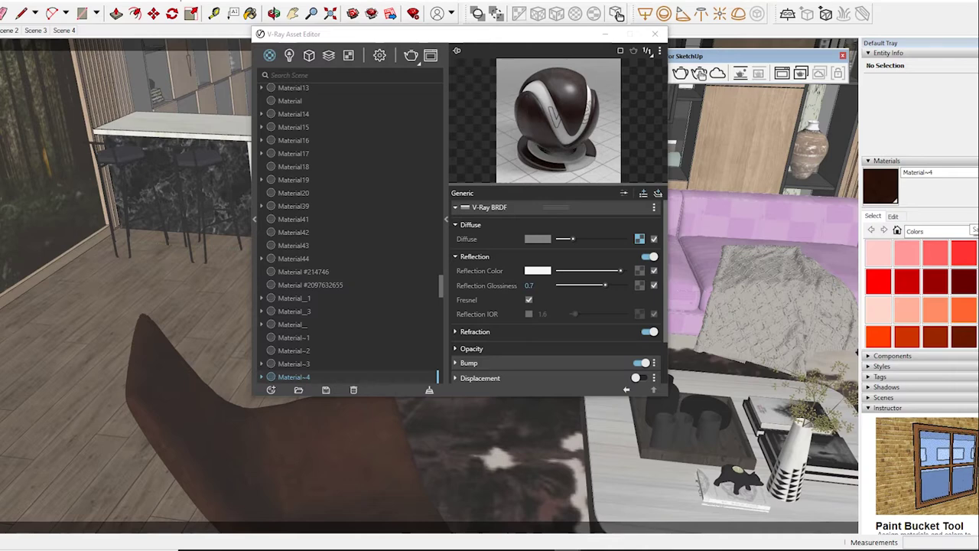
Orbit toward the sofa and sample the cowhide rug material.
middle_click_drag(535, 459, 475, 451)
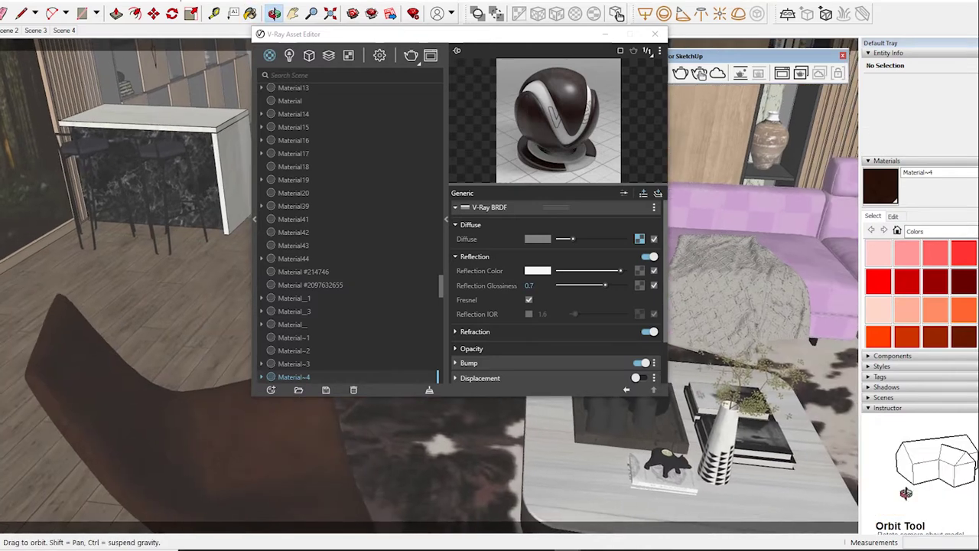
key("alt")
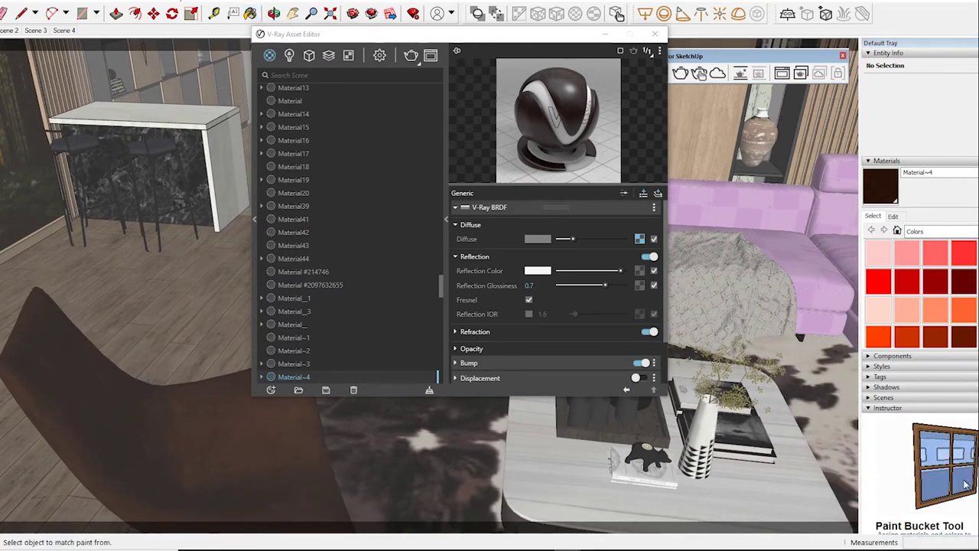
left_click(474, 452, "alt")
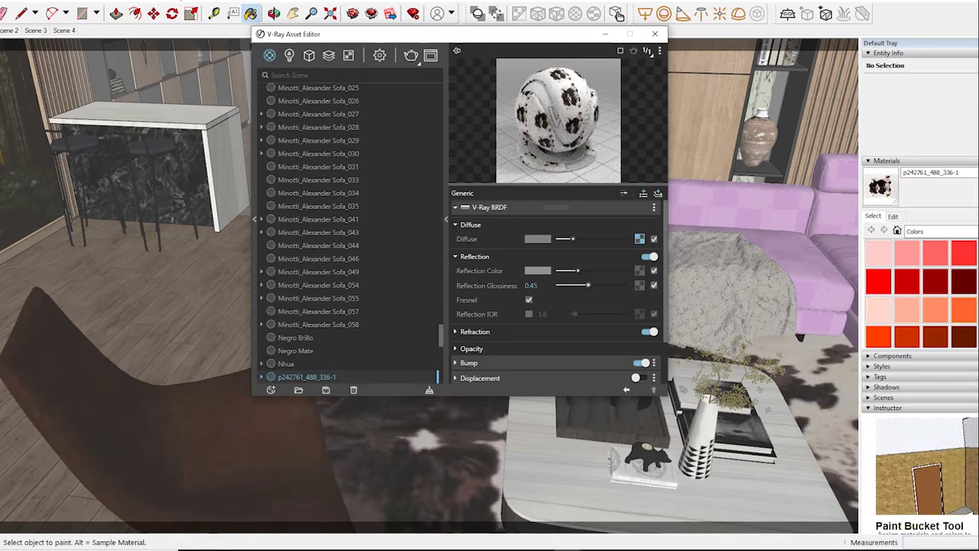
key("b")
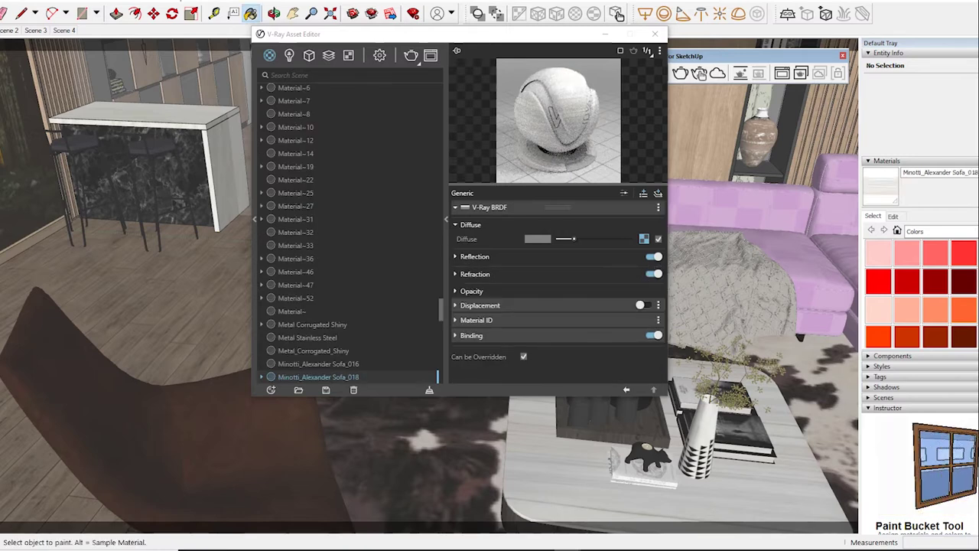
Slightly brighten the reflection colour of Minotti_Alexander Sofa_018.
left_click(475, 257)
left_click_drag(561, 271, 563, 270)
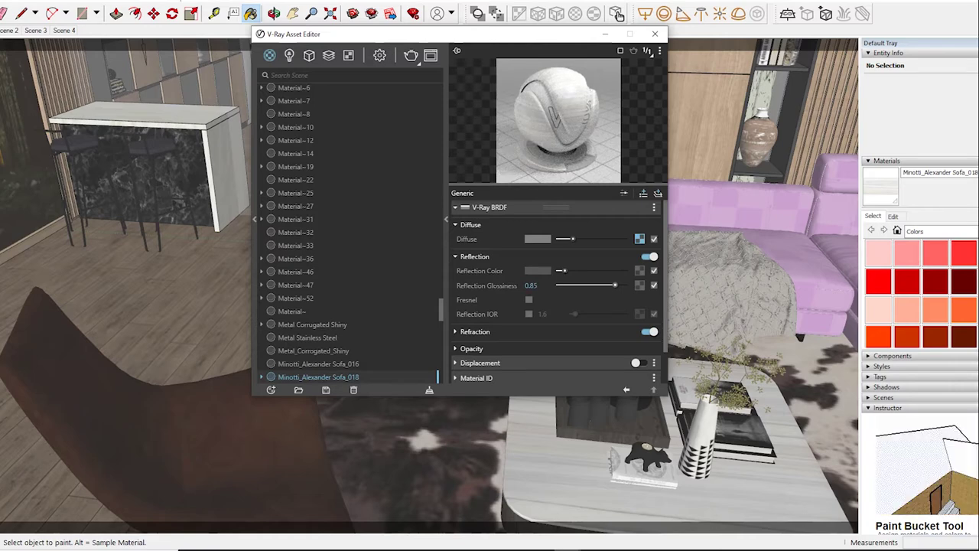
left_click(617, 14)
Sample the pink sofa's Minotti_Alexander Sofa_055 and raise its reflection glossiness from 0.4 to 0.5.
key("alt")
left_click(765, 222, "alt")
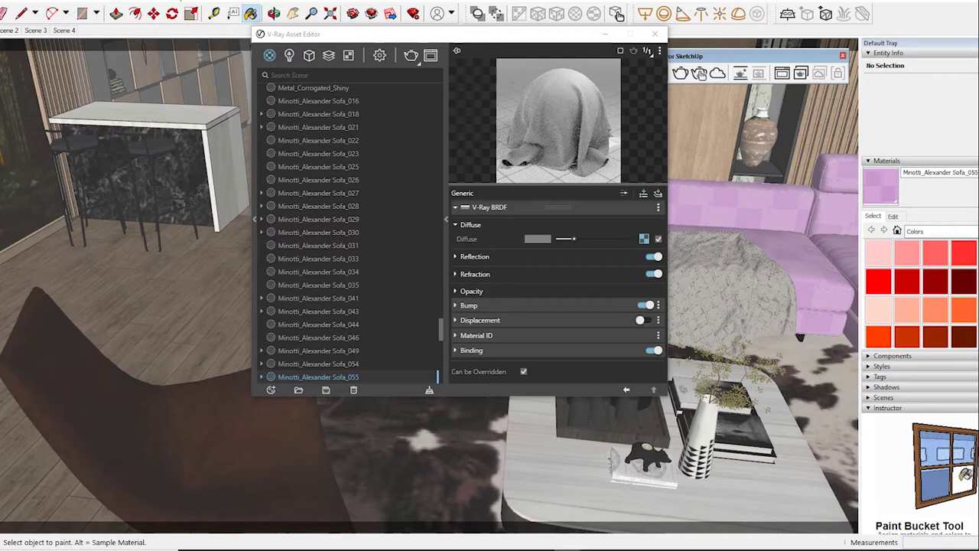
left_click(474, 256)
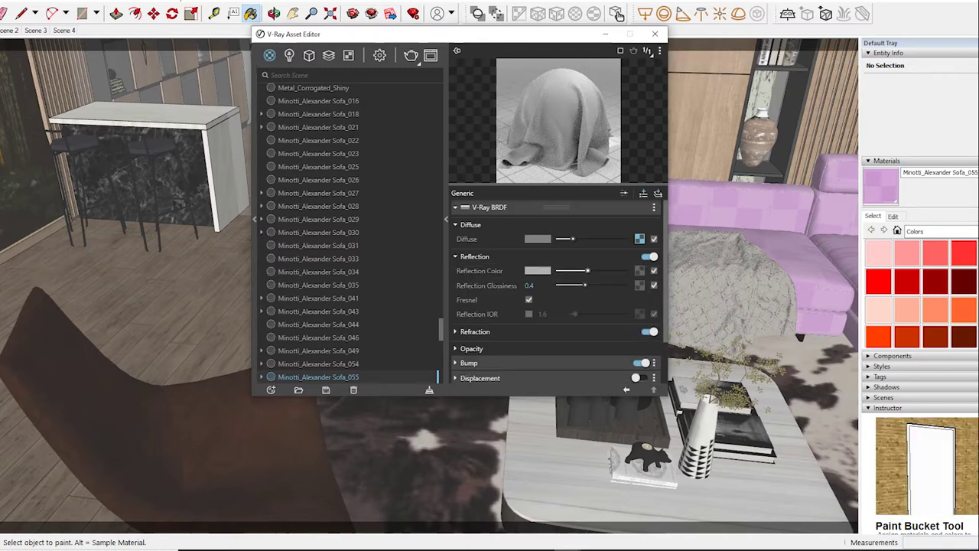
left_click_drag(584, 285, 590, 285)
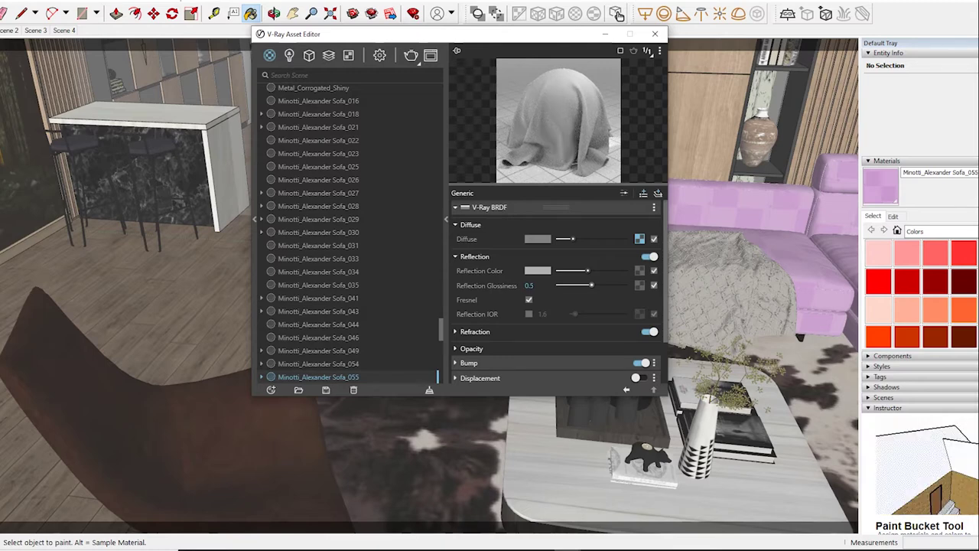
left_click(618, 14)
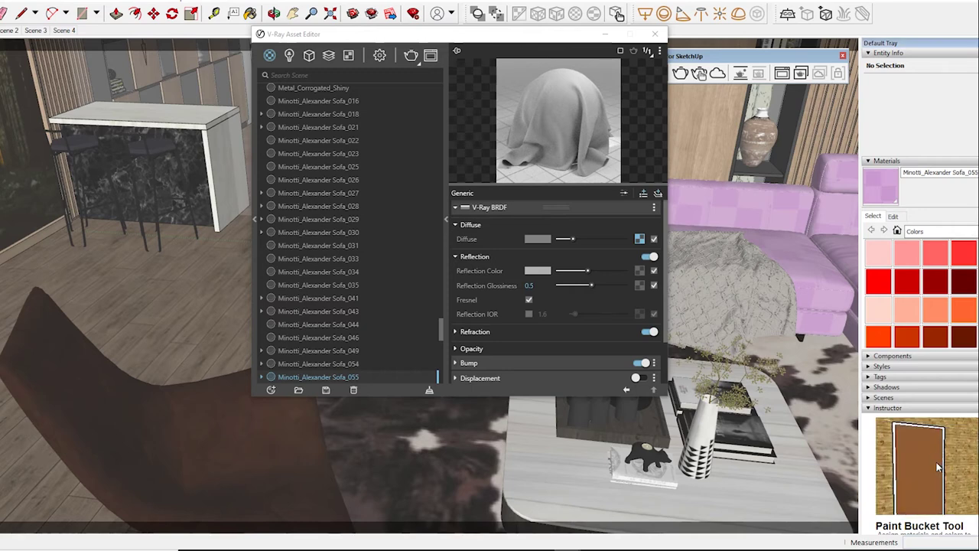
Sample the black marble Material15 from the model.
key("b")
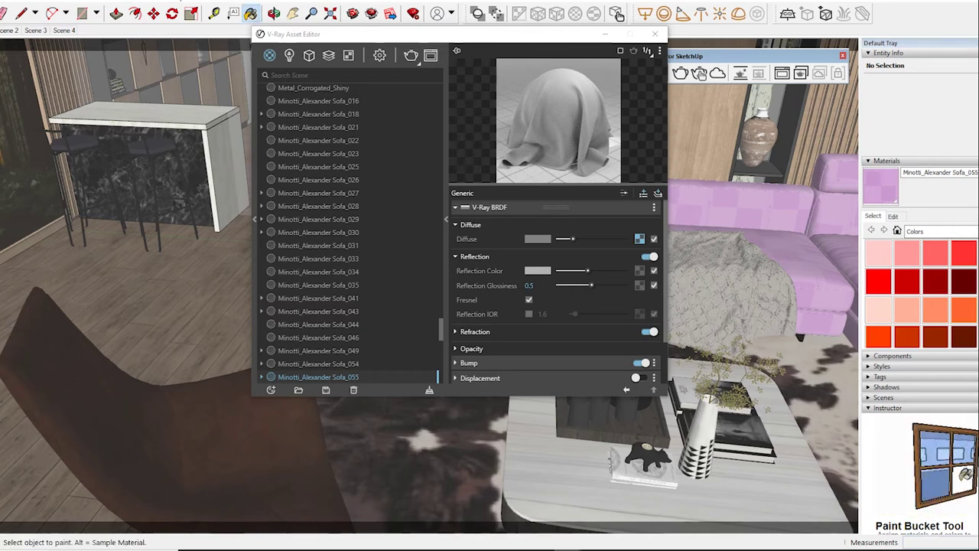
key("alt")
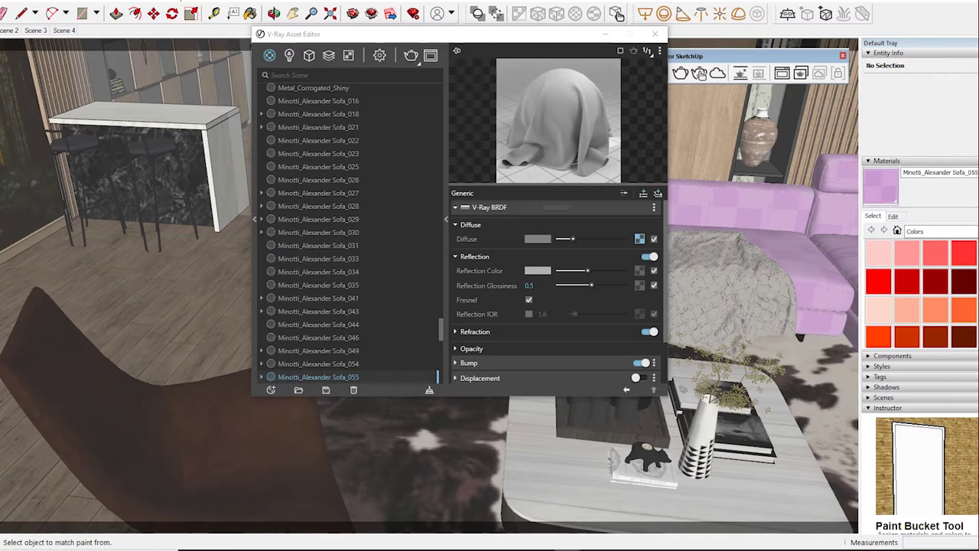
left_click(153, 176, "alt")
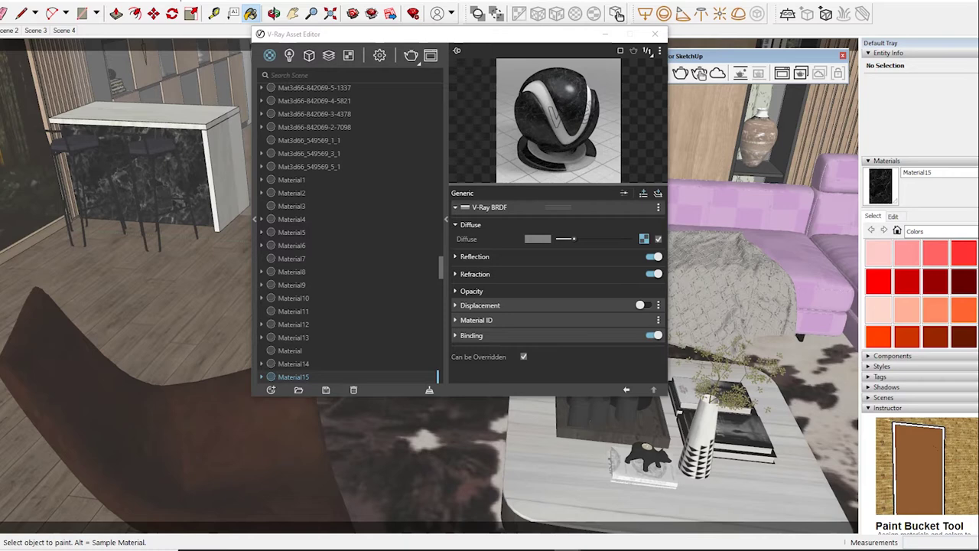
Darken Material15's reflection colour and raise its reflection glossiness to 0.9.
key("alt")
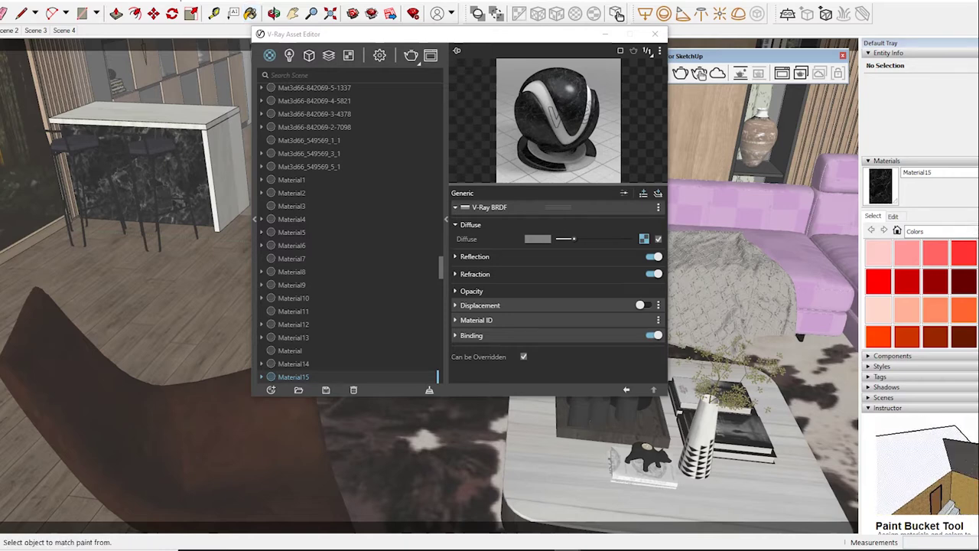
left_click(474, 256)
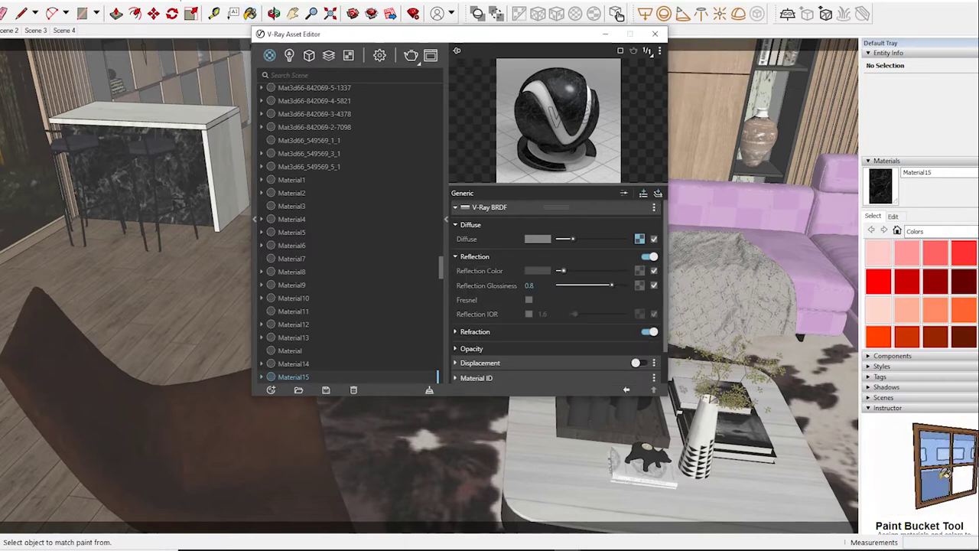
left_click_drag(562, 271, 559, 271)
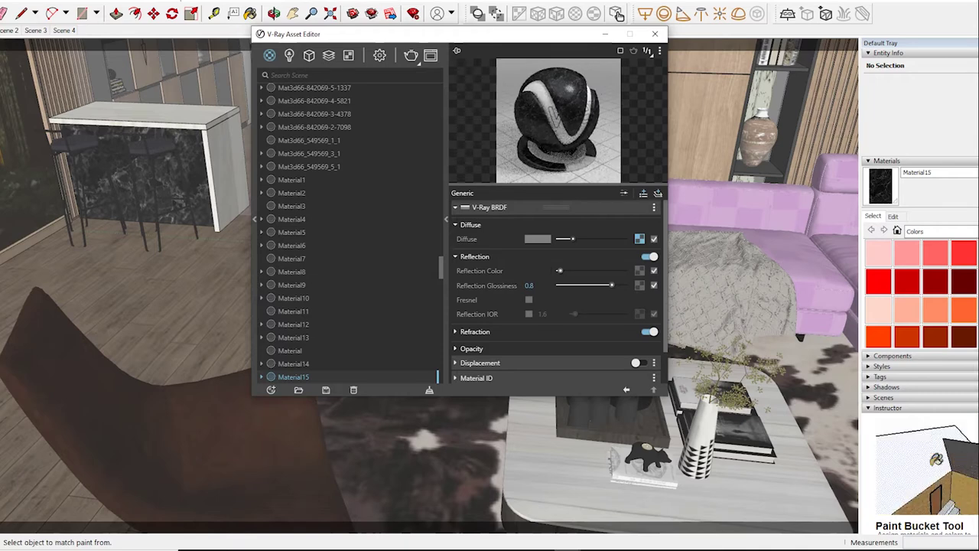
left_click_drag(615, 285, 618, 285)
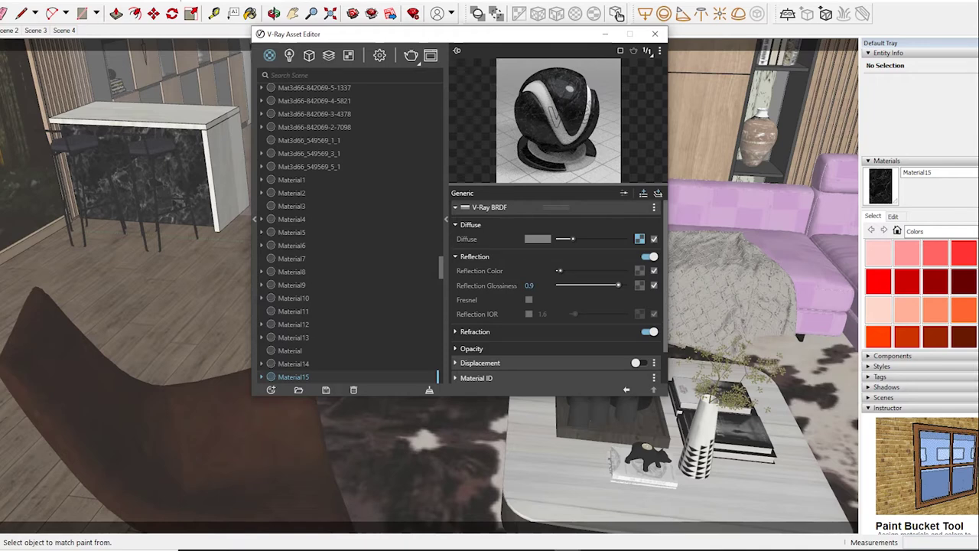
Raise the wood Material4's reflection glossiness to 0.8.
key("alt+Tab")
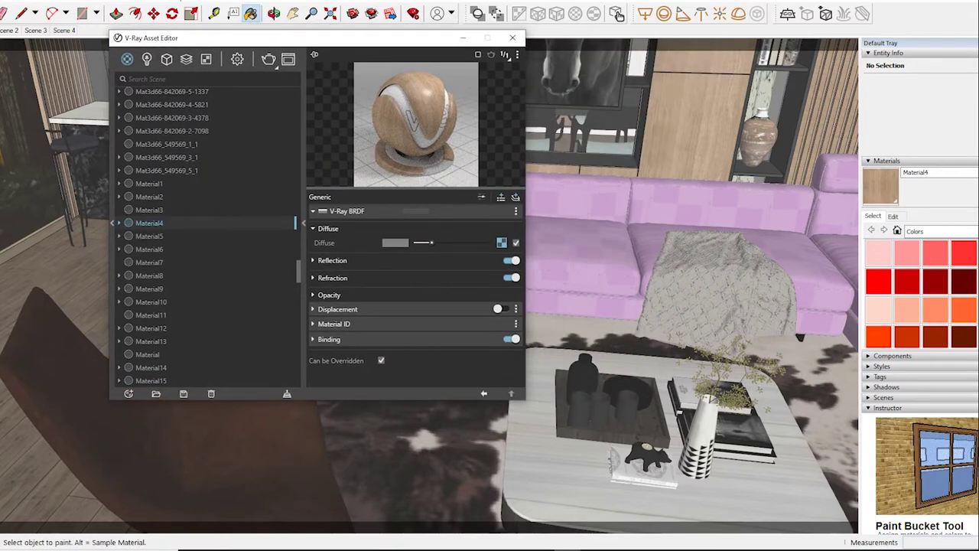
left_click(332, 260)
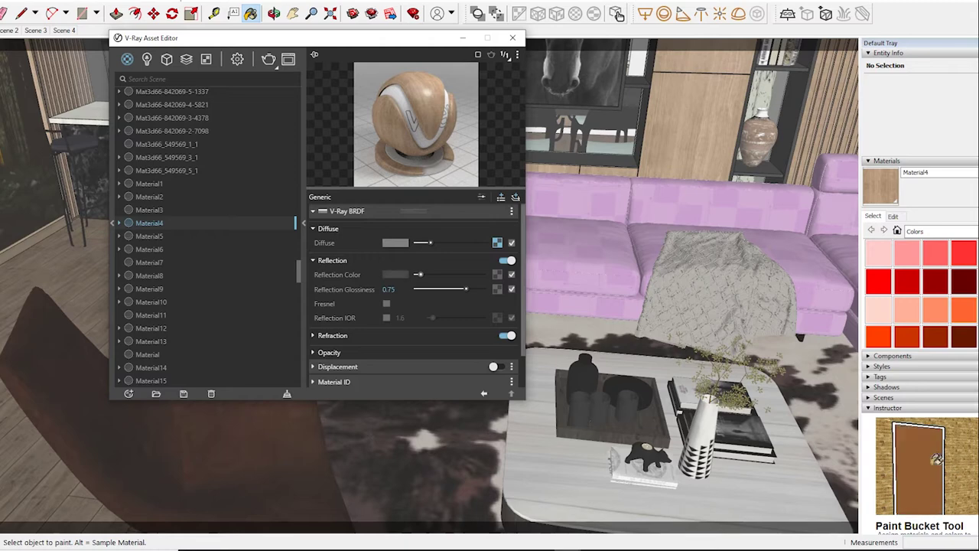
left_click_drag(466, 289, 469, 289)
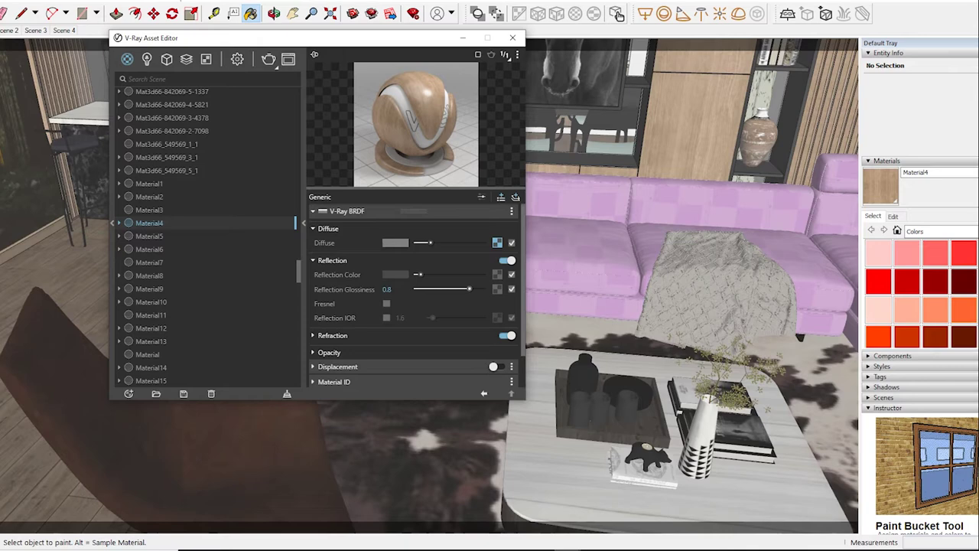
Orbit toward the sofa and table and sample the dark Minotti_Alexander Sofa_027.
key("alt")
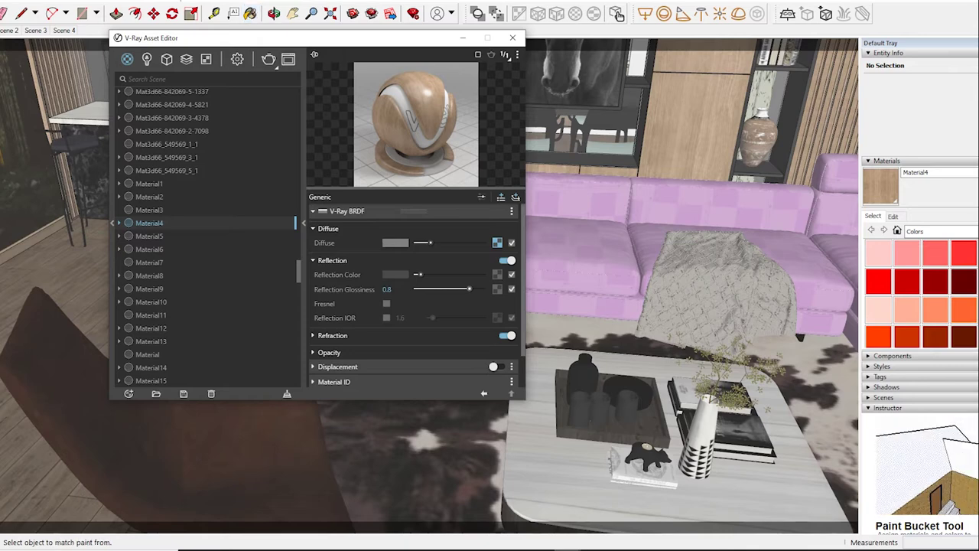
mouse_move(688, 306)
middle_mouse_down()
mouse_move(650, 313)
mouse_move(673, 298)
middle_mouse_up()
left_click(601, 306, "alt")
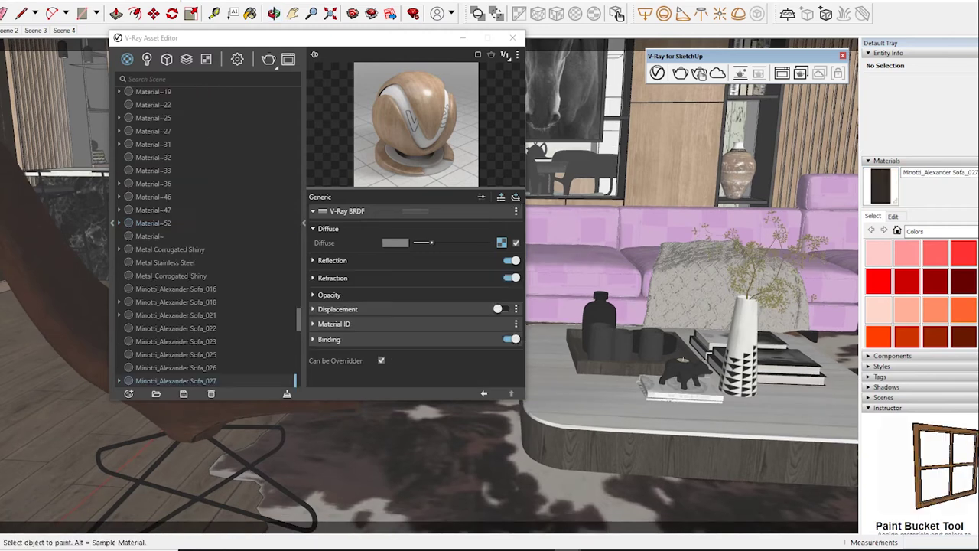
Lighten Sofa_027's reflection colour at glossiness 0.7, then orbit to the garden window and sample Material19.
left_click(321, 261)
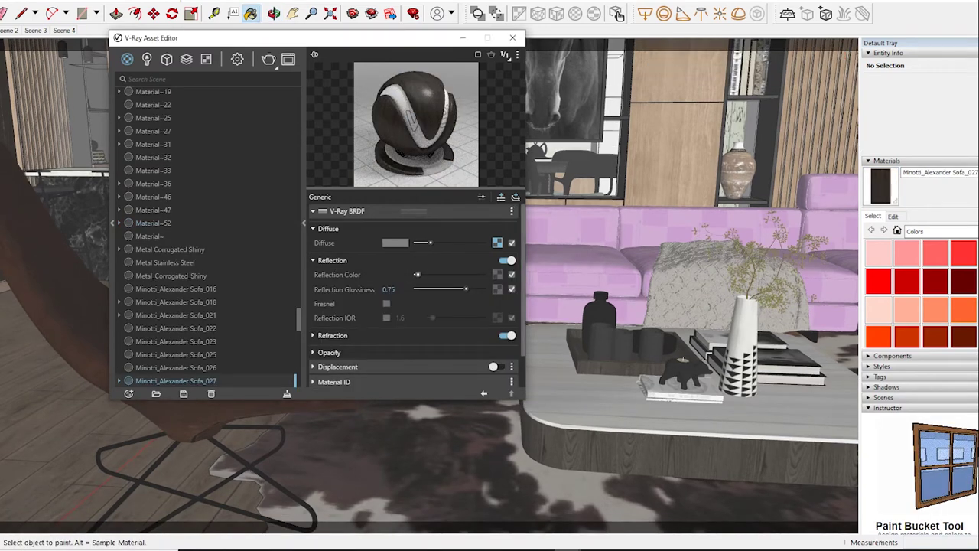
left_click_drag(416, 274, 419, 274)
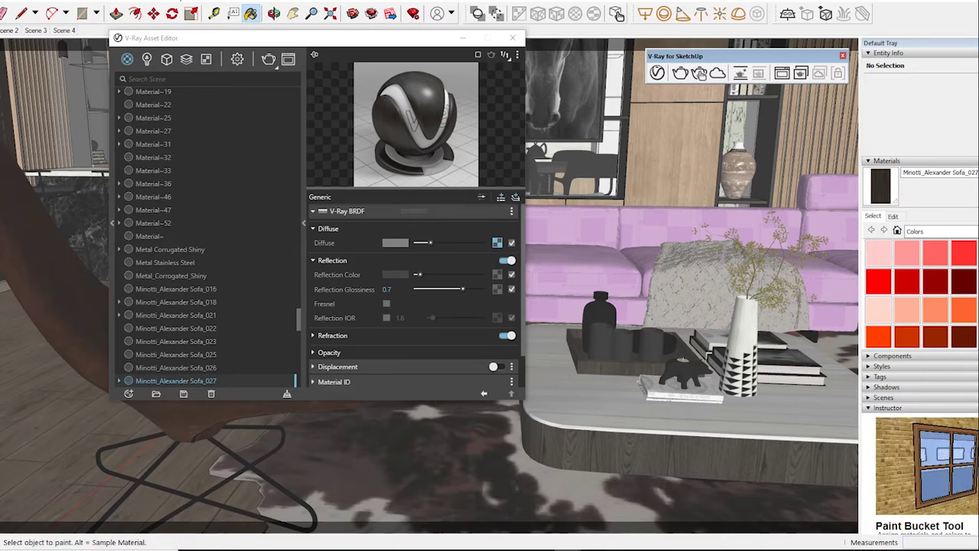
key("o")
left_click_drag(612, 344, 459, 345)
middle_click_drag(352, 398, 183, 398)
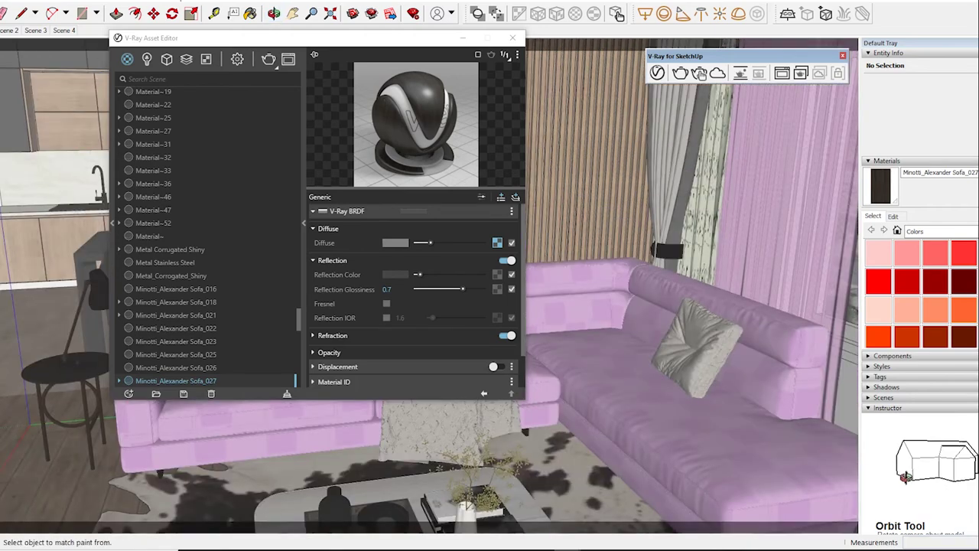
middle_click_drag(459, 459, 321, 459)
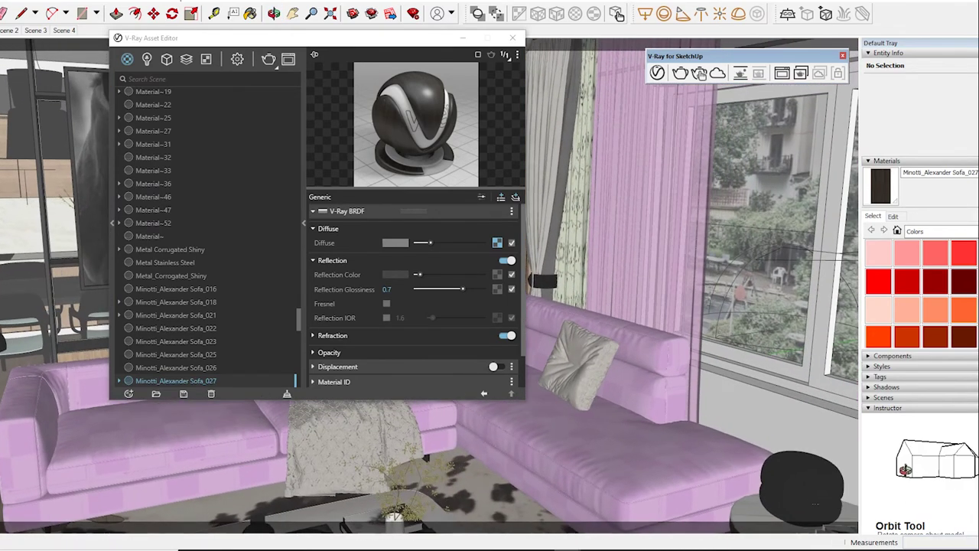
left_click(765, 268, "alt")
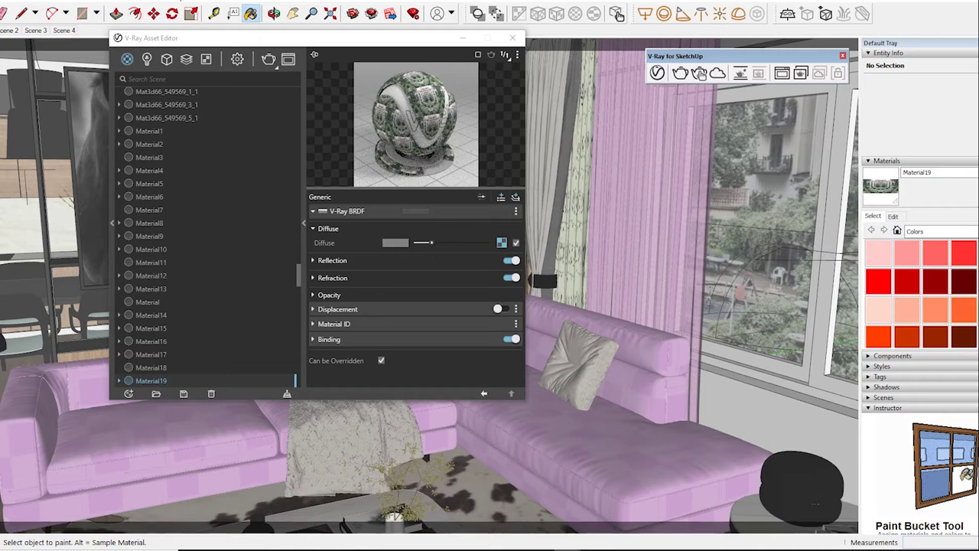
Give Material19 a dark grey reflection colour and lower its reflection glossiness from 1 to 0.95.
left_click(332, 260)
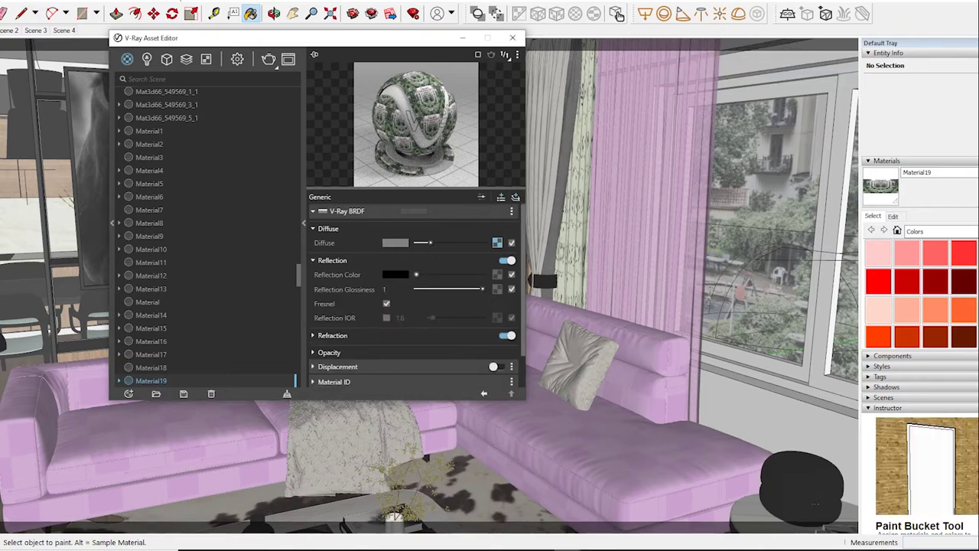
left_click_drag(416, 273, 419, 274)
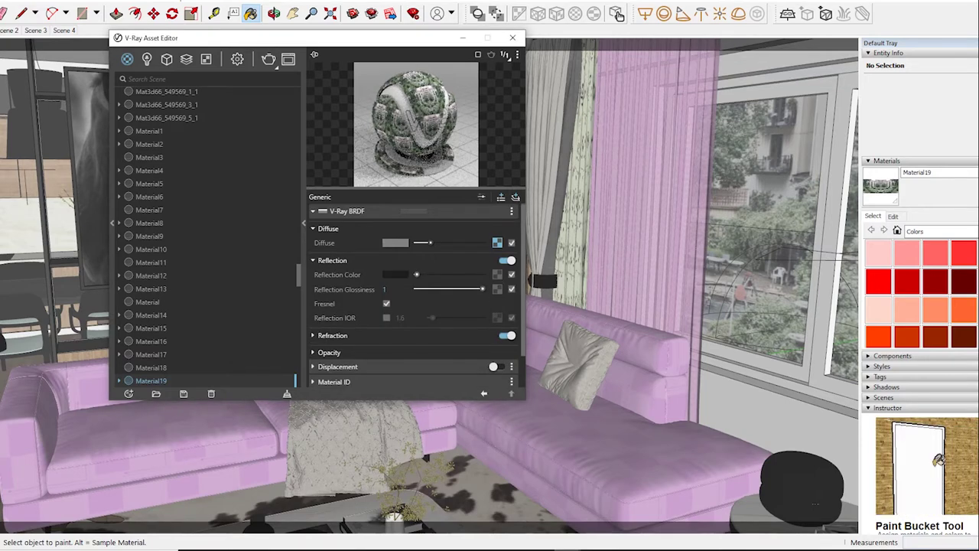
left_click_drag(482, 289, 479, 290)
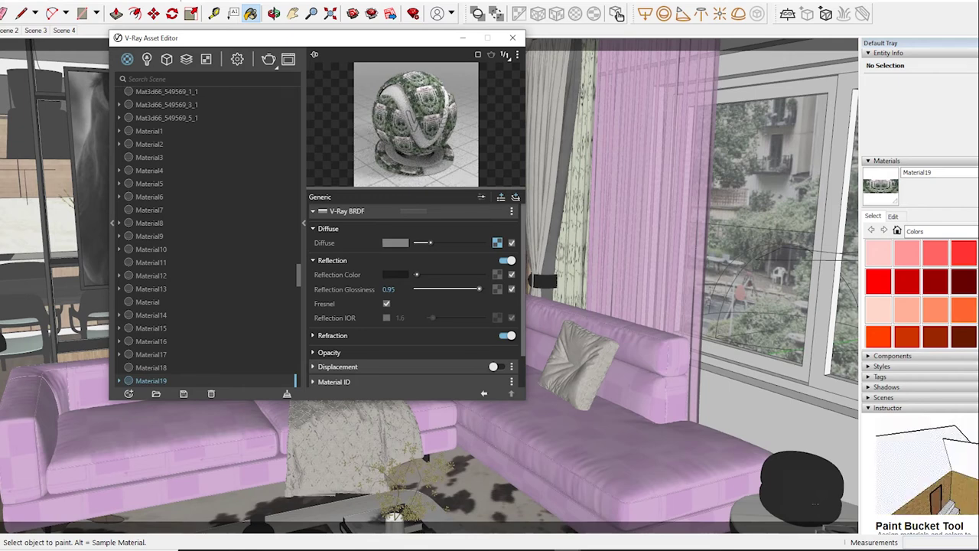
key("alt")
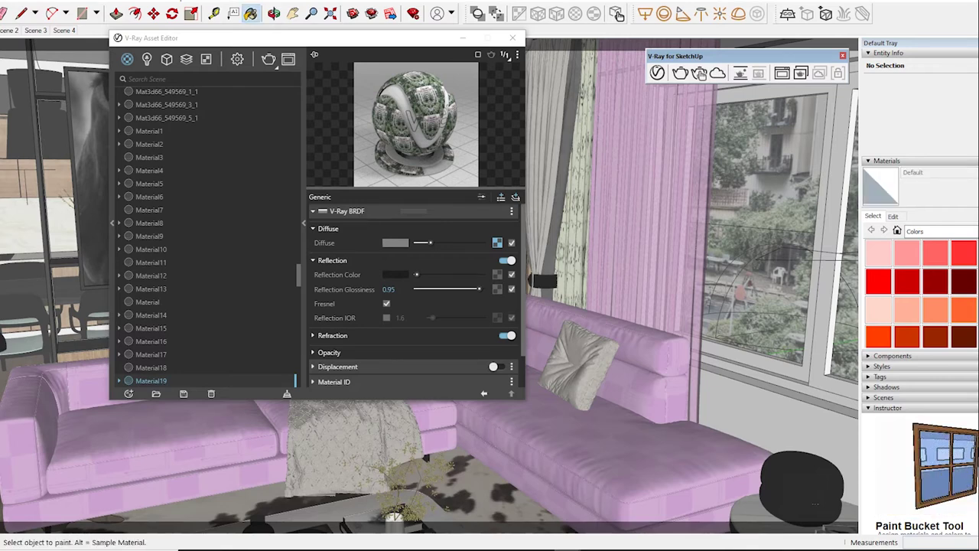
key("alt")
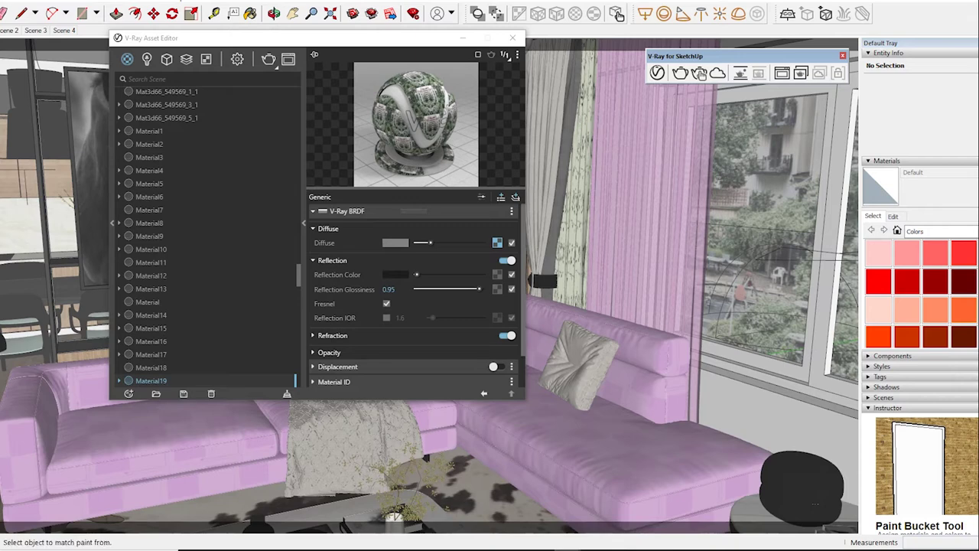
Sample DefaultMaterial1 and the blue translucent glass (glossiness 0.55), then load the fabricuny material.
left_click(596, 444, "alt")
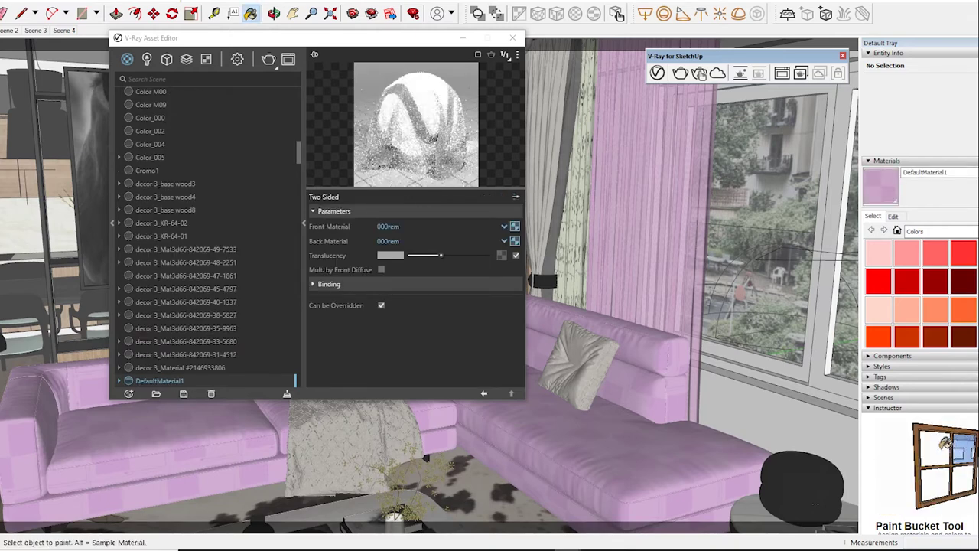
key("alt")
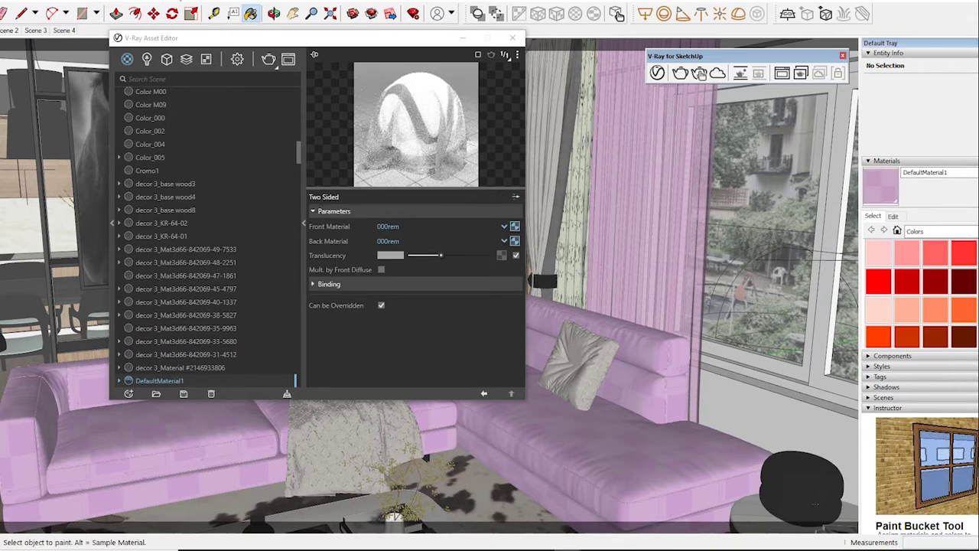
left_click(765, 192, "alt")
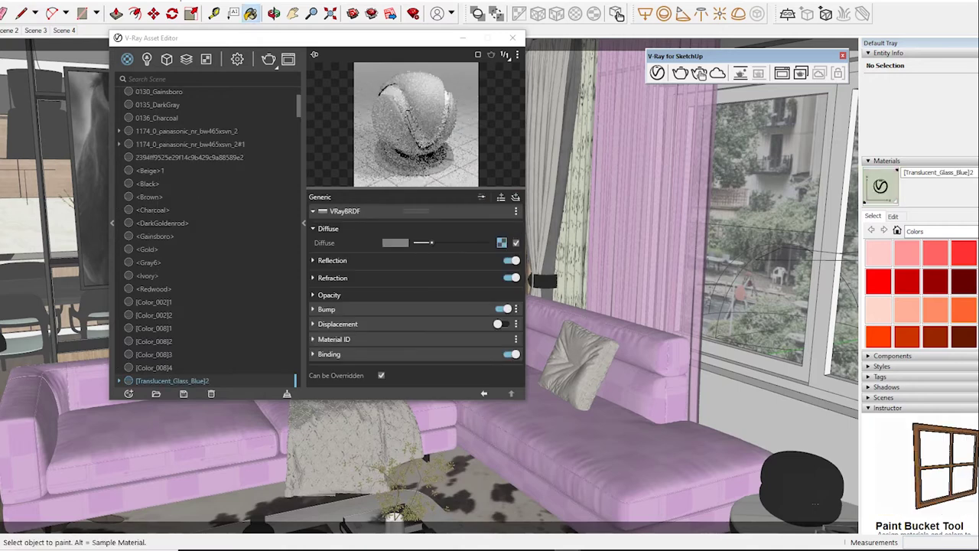
left_click(332, 260)
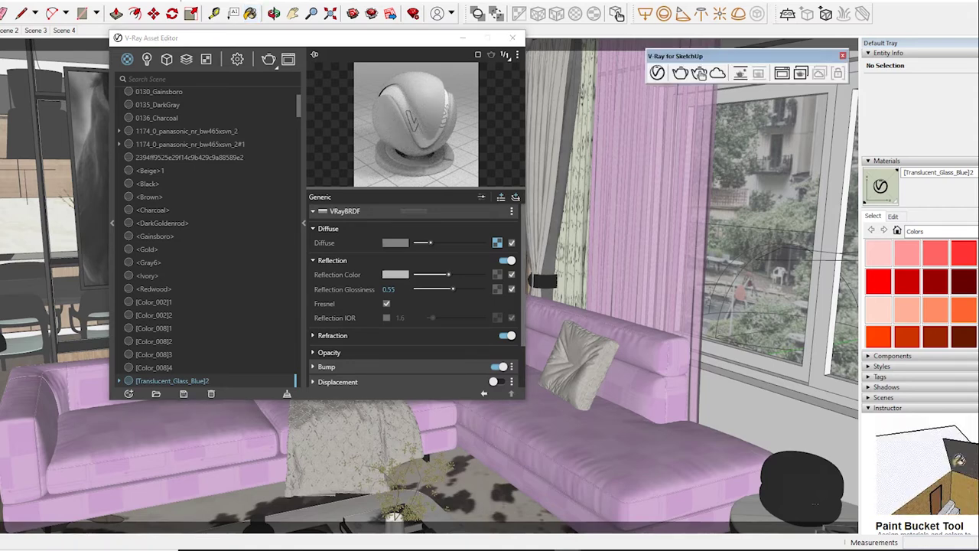
key("alt")
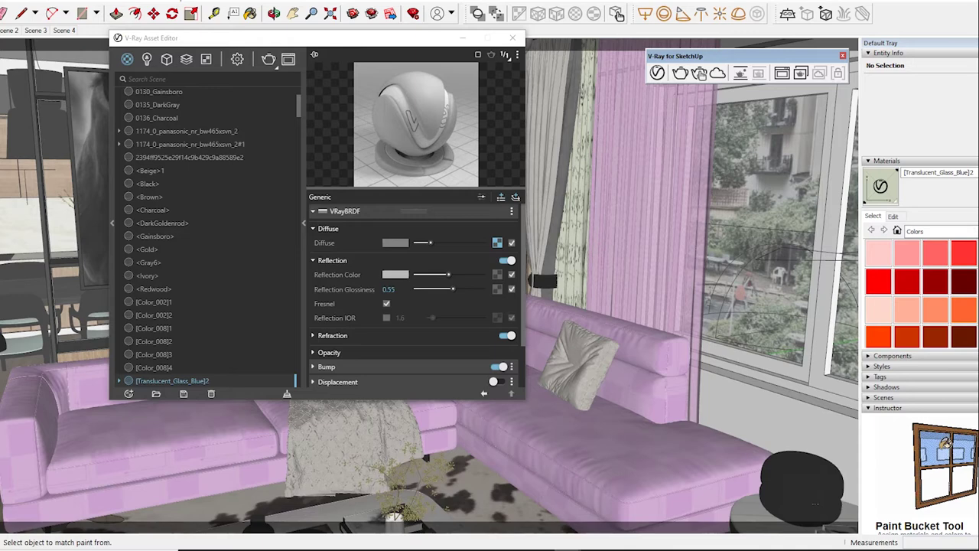
left_click(815, 503, "alt")
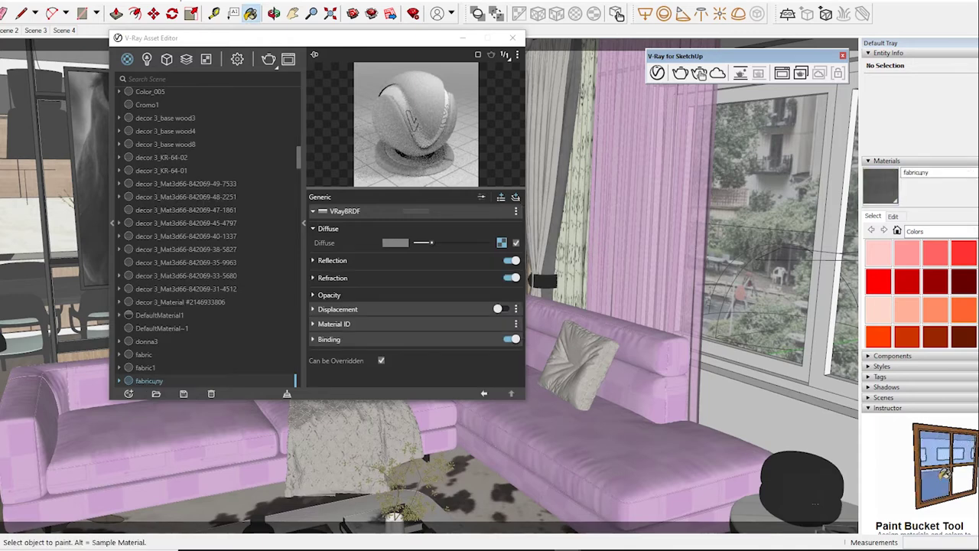
Lighten the fabricuny material's reflection colour from black to dark grey.
left_click(332, 260)
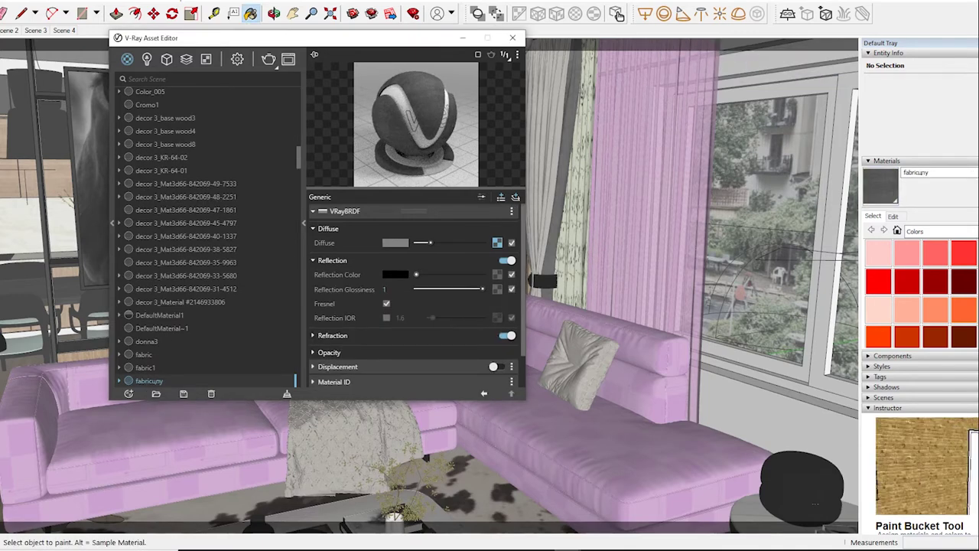
left_click_drag(416, 274, 417, 274)
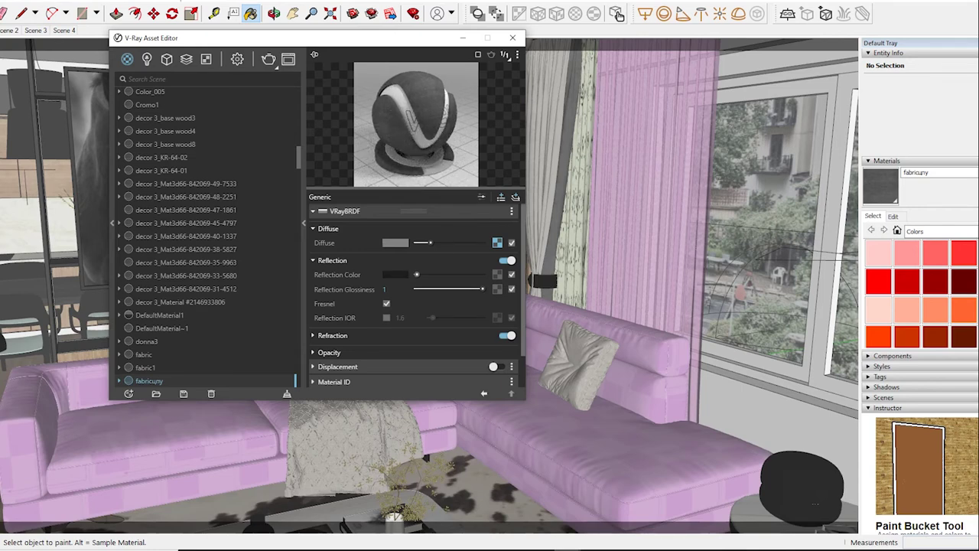
left_click(698, 73)
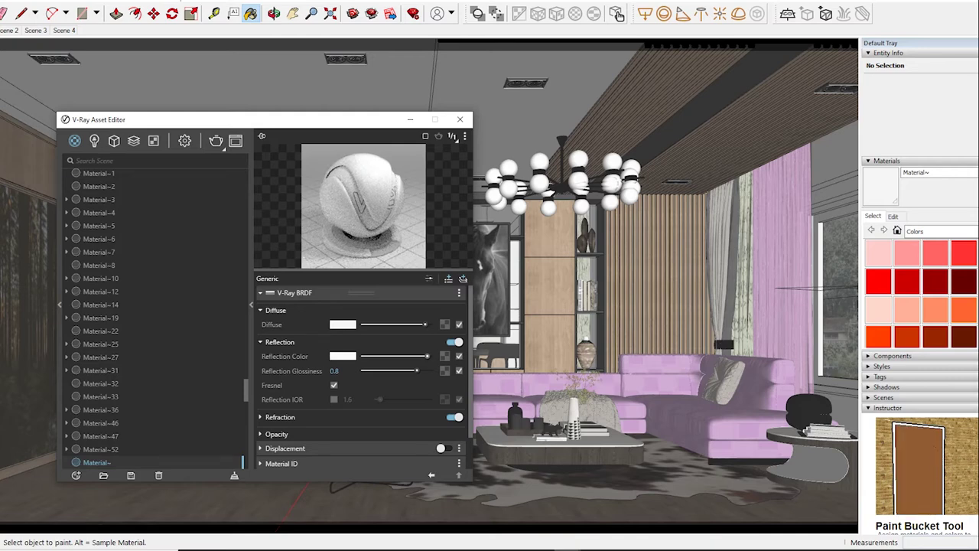
left_click(94, 140)
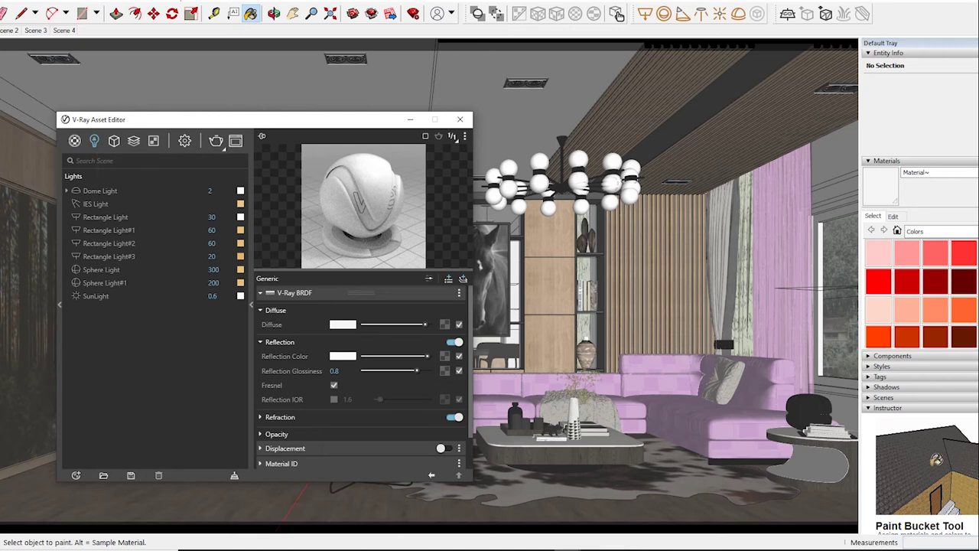
Raise the IES Light intensity from 4000 to 11000.
left_click(100, 191)
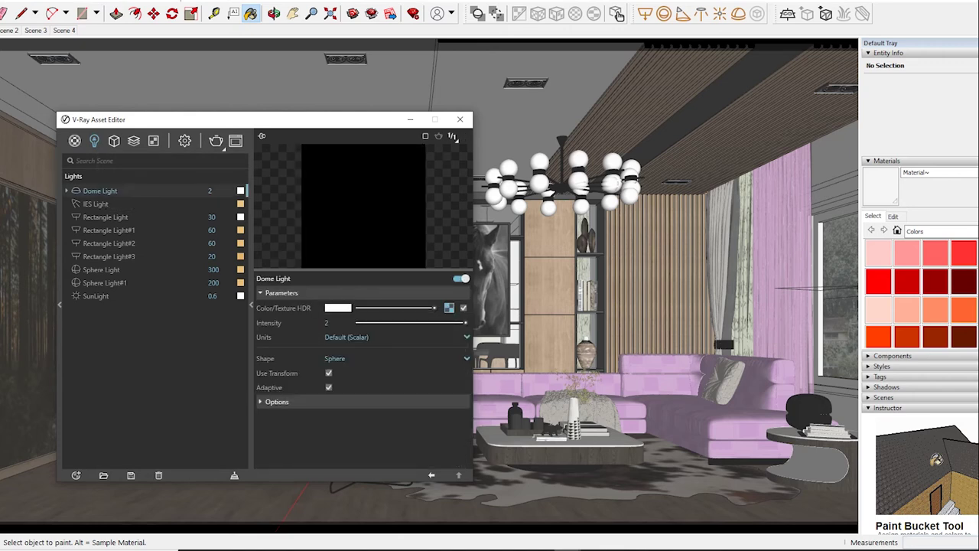
left_click(95, 204)
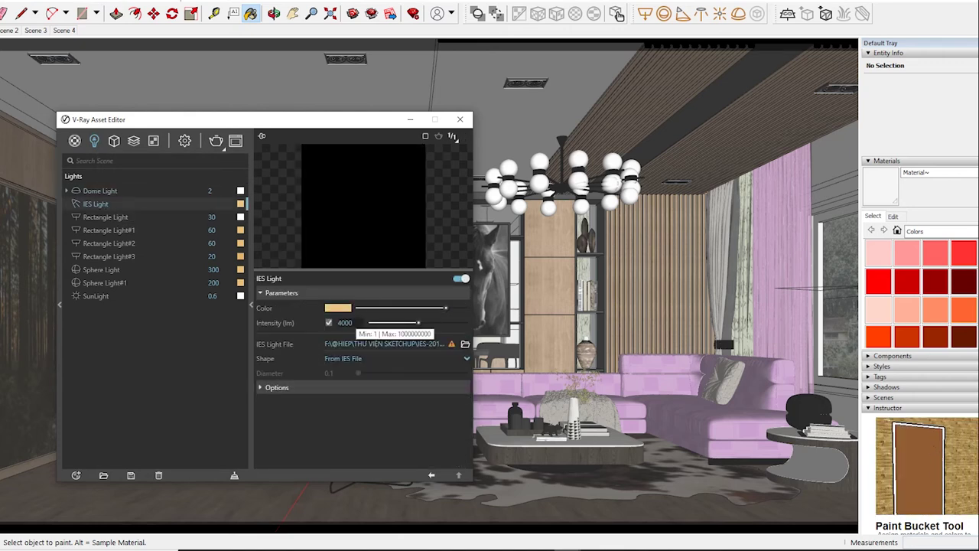
double_click(345, 322)
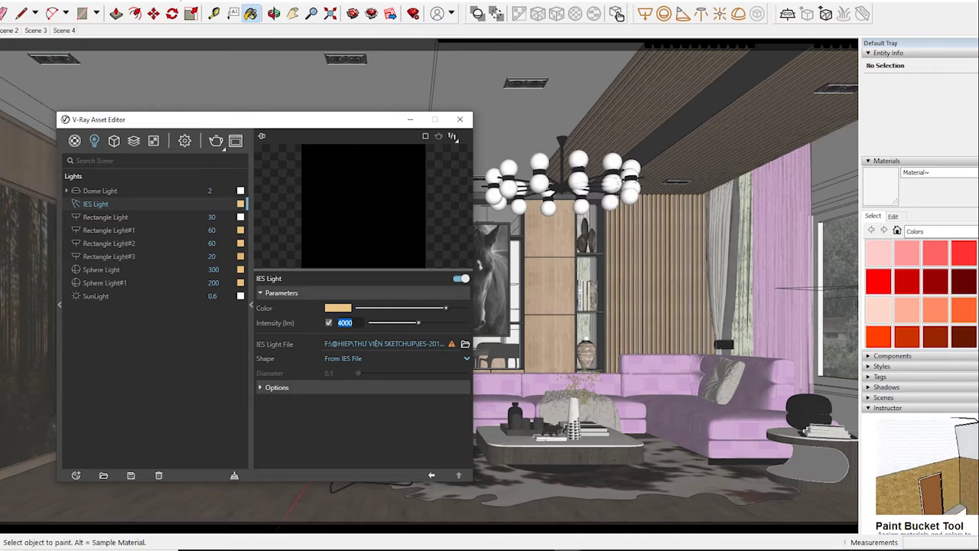
type("1")
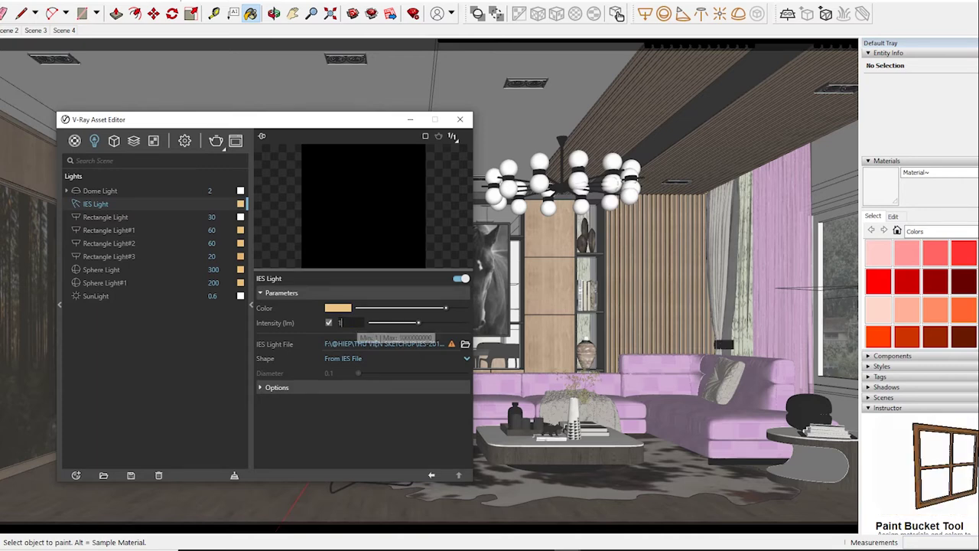
type("100")
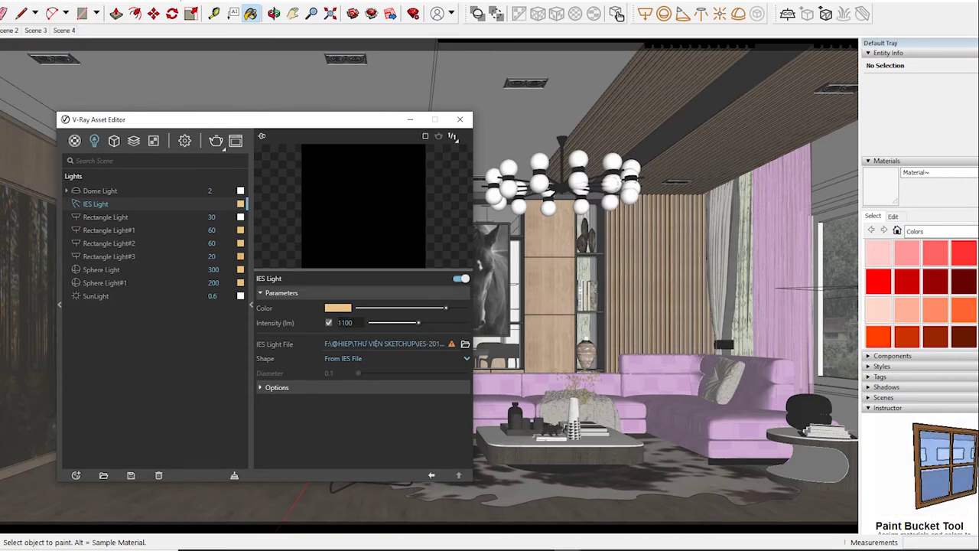
type("0")
key("Return")
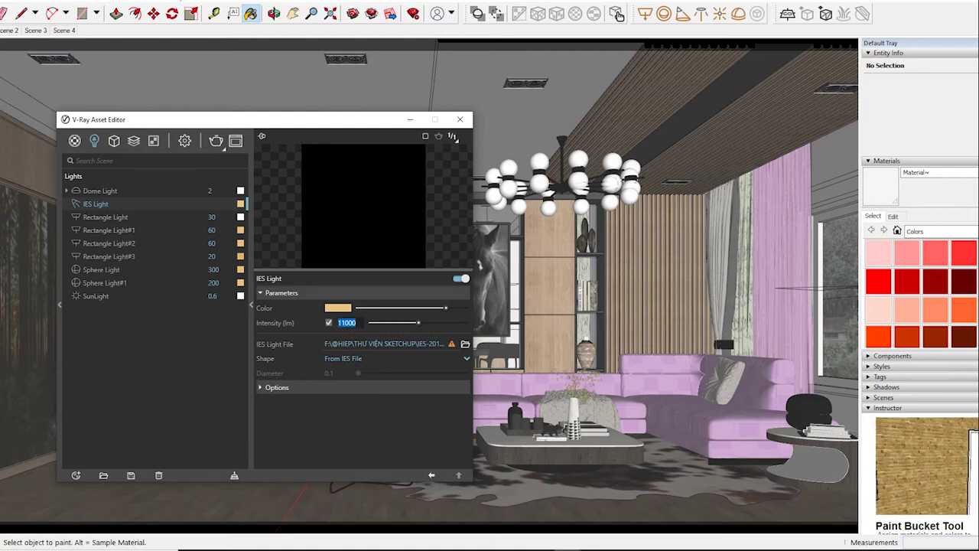
type("8")
type("0")
Set the four rectangle light intensities to 35, 65, 65 and 25.
left_click(105, 216)
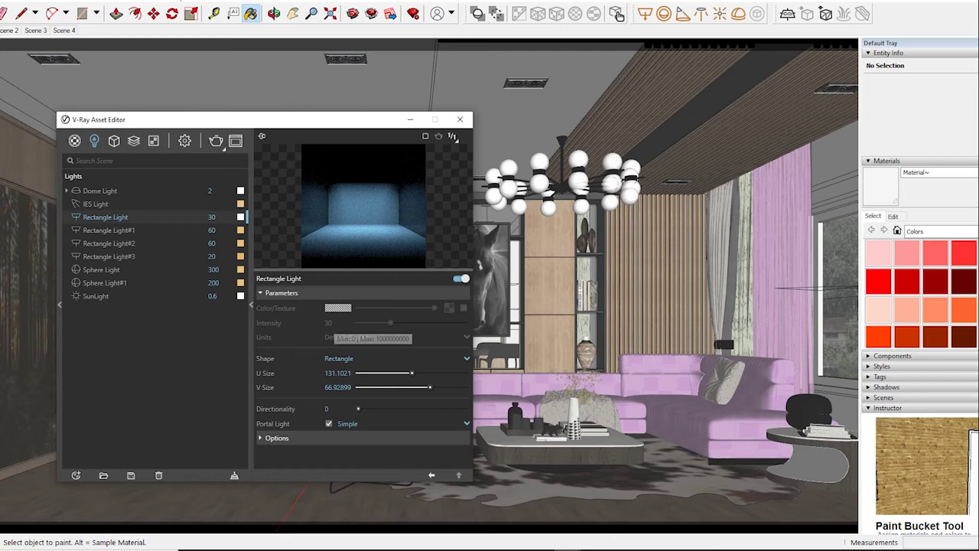
left_click(276, 437)
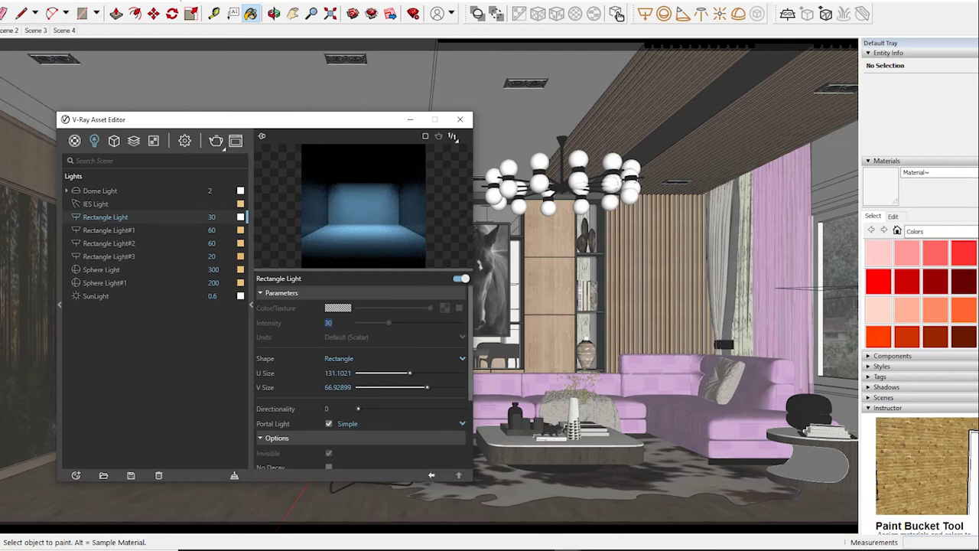
double_click(212, 217)
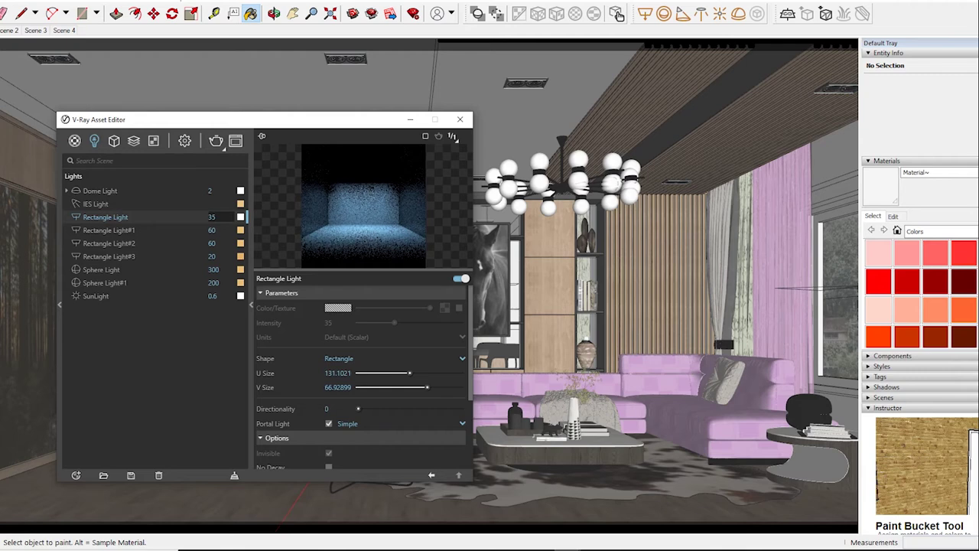
left_click(109, 229)
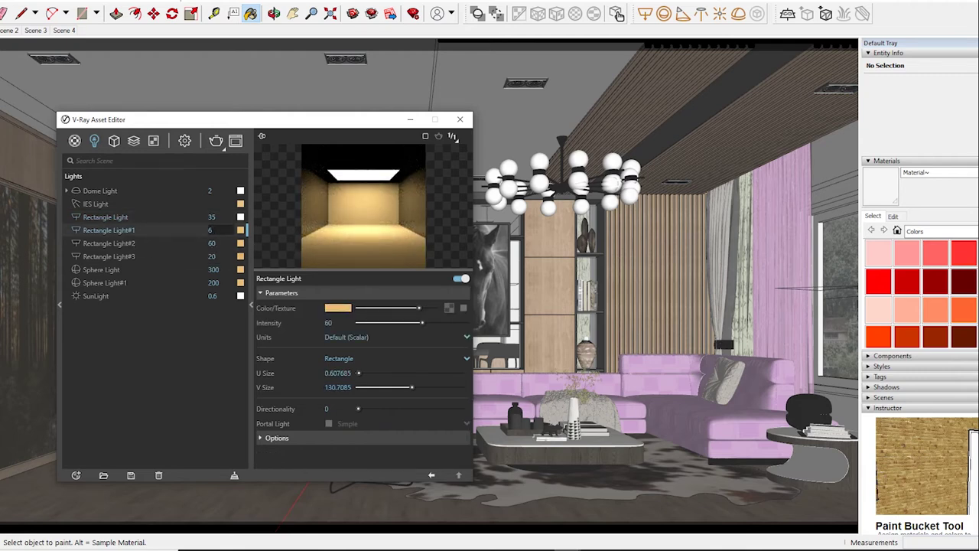
left_click(214, 230)
type("5")
key("Return")
double_click(211, 243)
type("6")
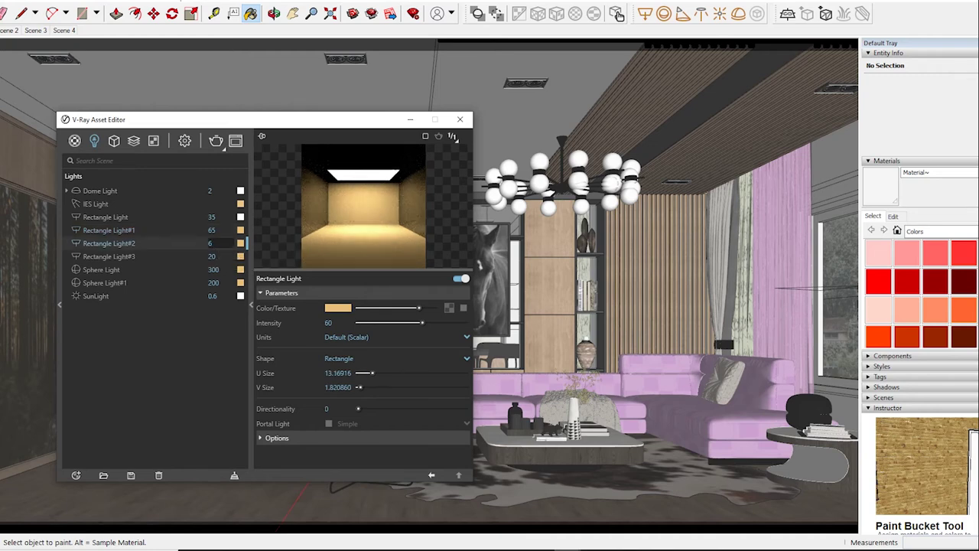
key("Return")
left_click(211, 256)
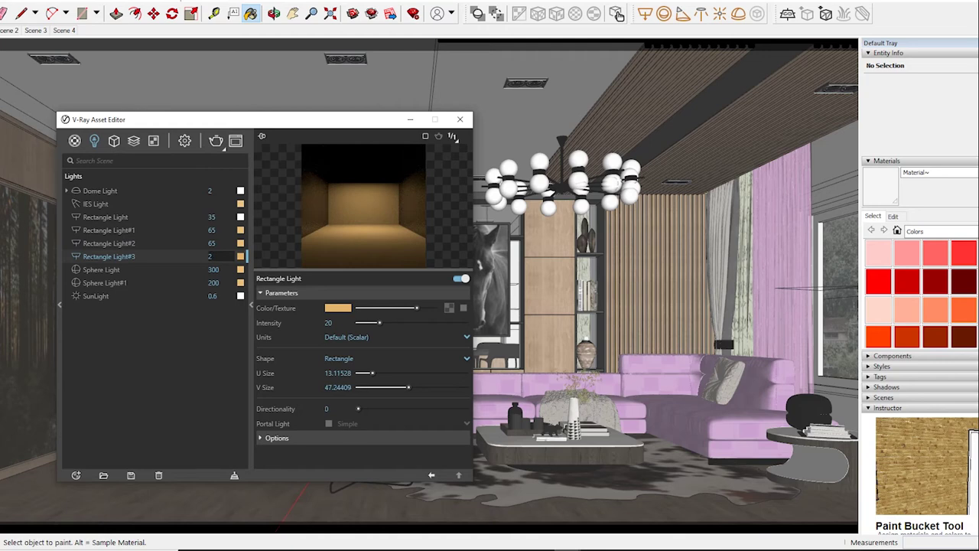
type("5")
type("25")
key("Return")
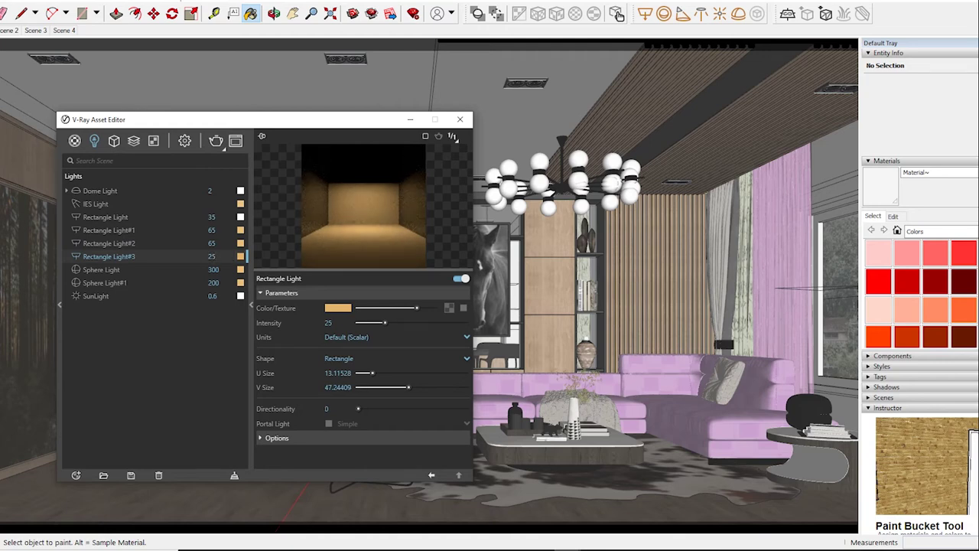
Raise Sphere Light to 350 and Sphere Light#1 to 250.
double_click(213, 269)
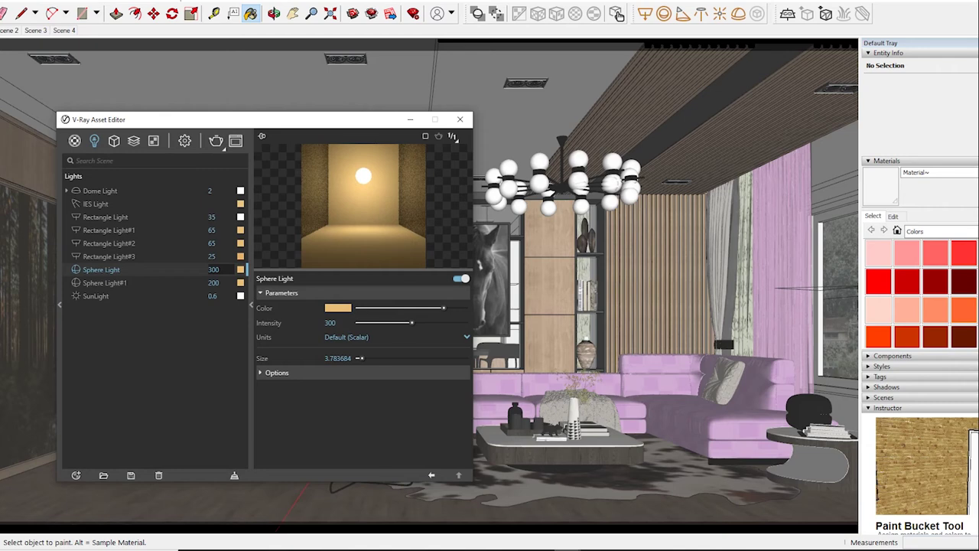
key("BackSpace")
key("BackSpace")
left_click(104, 282)
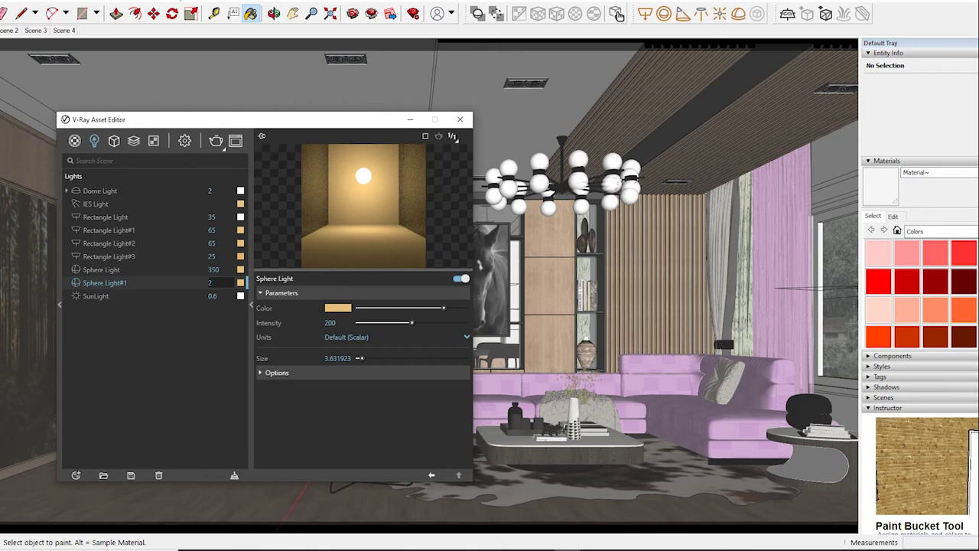
left_click(220, 282)
type("50")
key("Return")
left_click(185, 140)
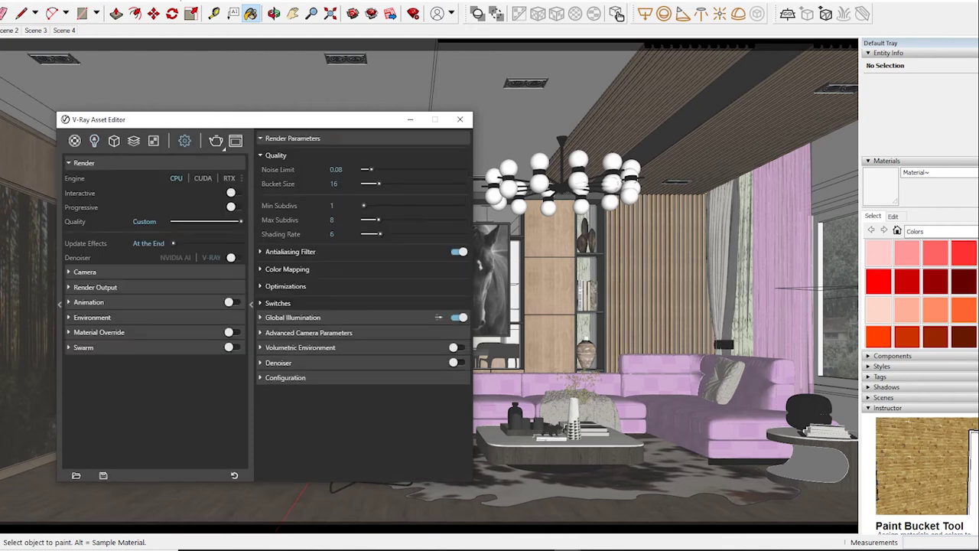
Turn on the V-Ray denoiser and set the camera exposure value to 11.
left_click(231, 257)
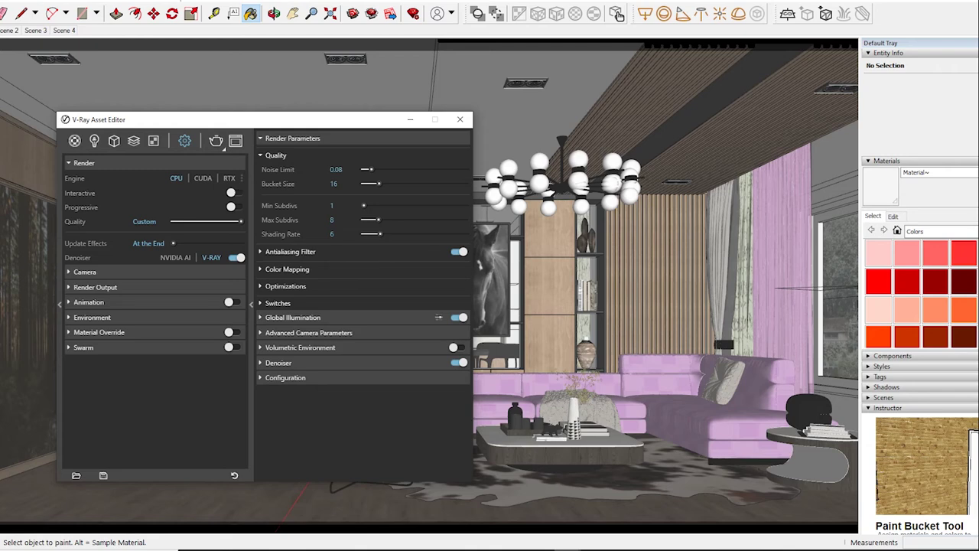
left_click(84, 272)
left_click(144, 337)
type("11")
key("Return")
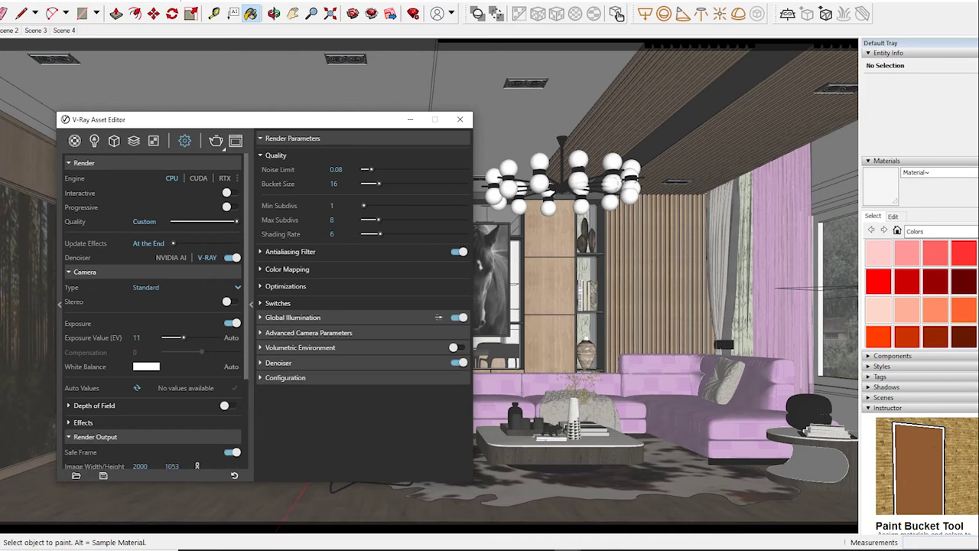
Set the output width to 1200 with a 16:9 Widescreen aspect ratio, giving 1124 × 632.
left_click(95, 437)
scroll(153, 367, "down", 3)
left_click(140, 340)
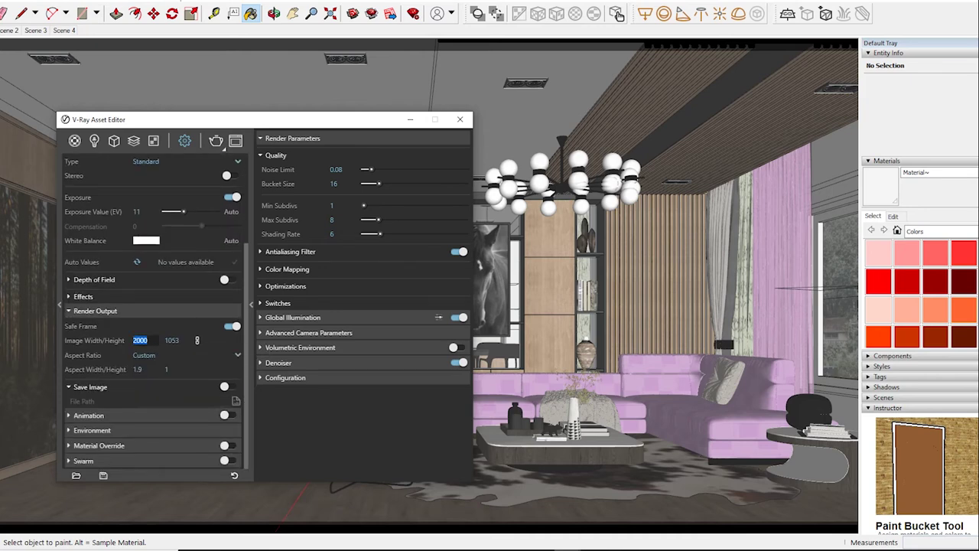
type("1200")
key("Return")
left_click(183, 355)
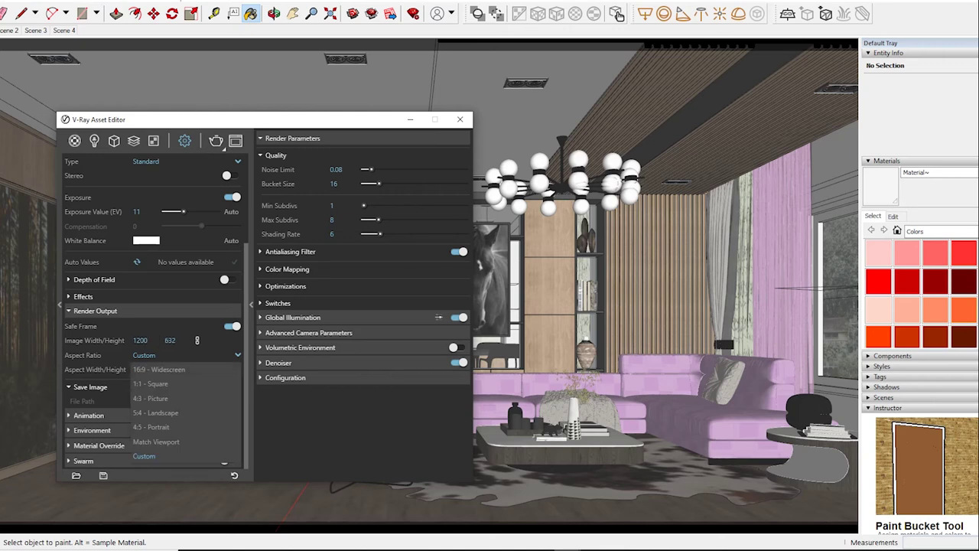
left_click(188, 381)
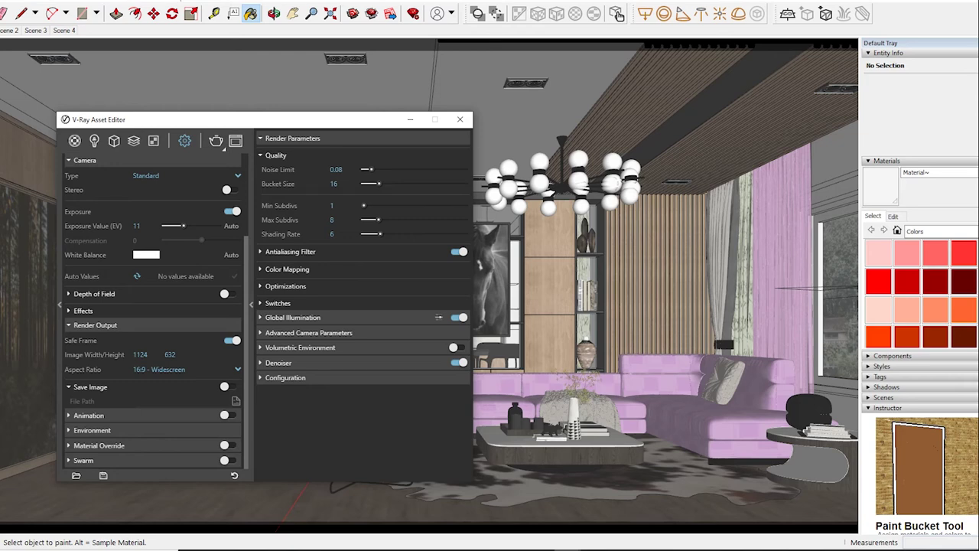
left_click(92, 430)
Enable the GI environment override using a copy of the background texture.
right_click(220, 431)
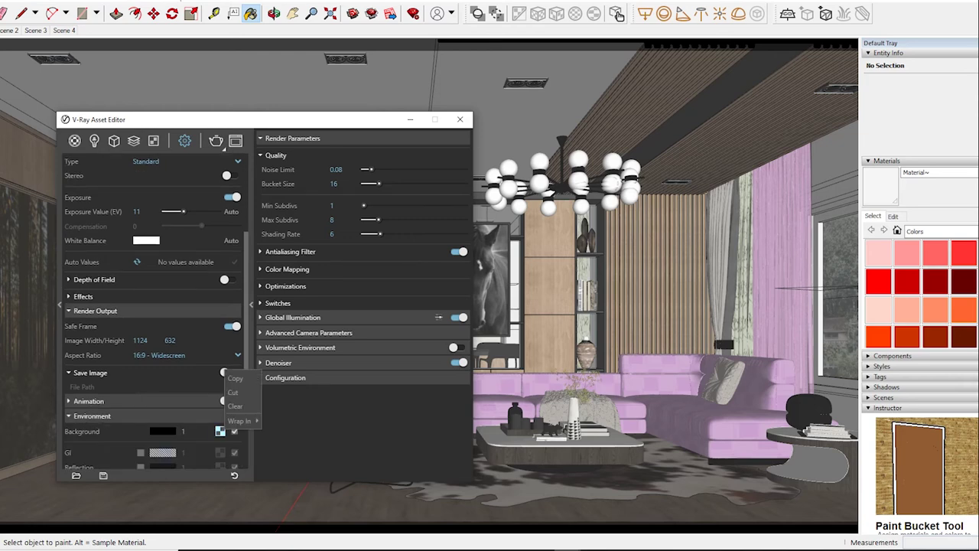
key("Escape")
left_click(140, 452)
right_click(220, 430)
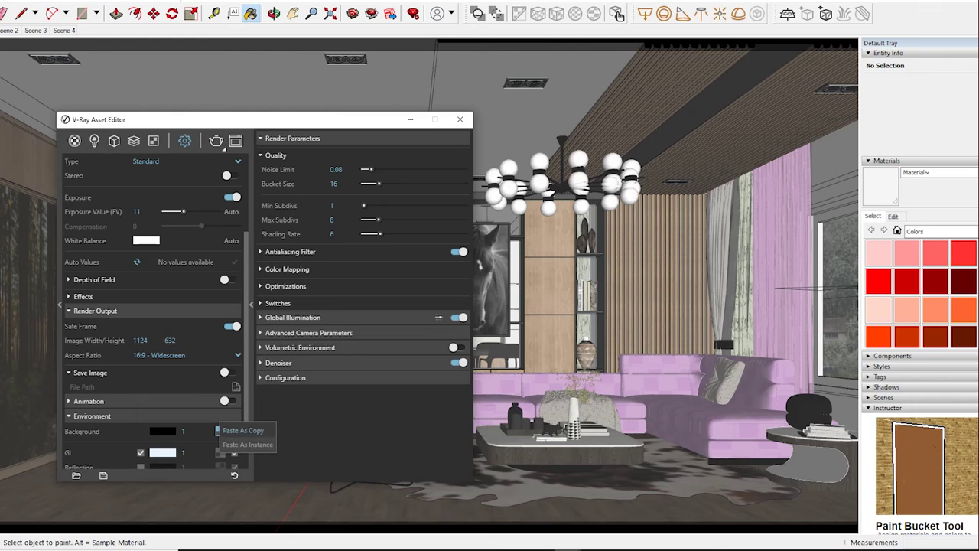
left_click(246, 444)
Set Noise Limit 0.05, Bucket Size 32 and Max Subdivs 24.
scroll(153, 344, "down", 2)
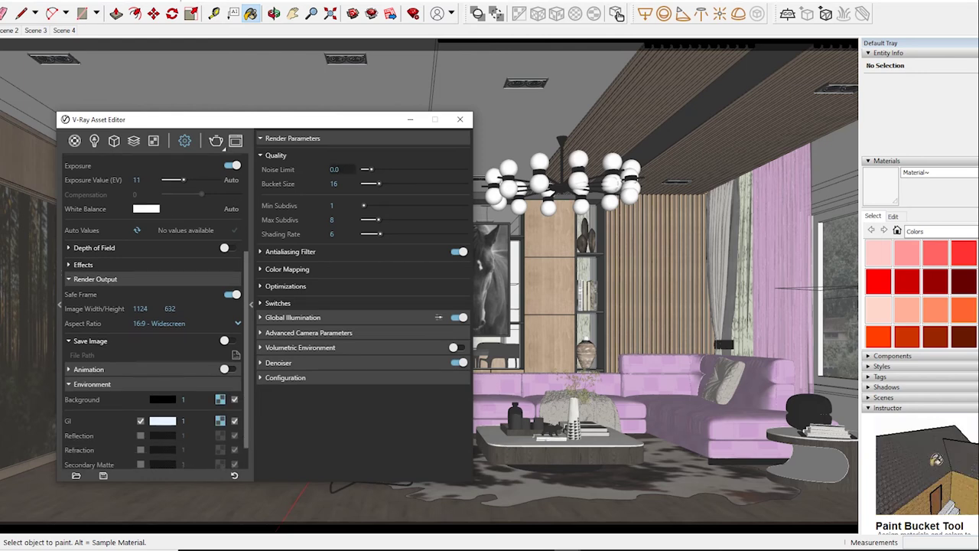
left_click(344, 169)
type("5")
key("Tab")
type("32")
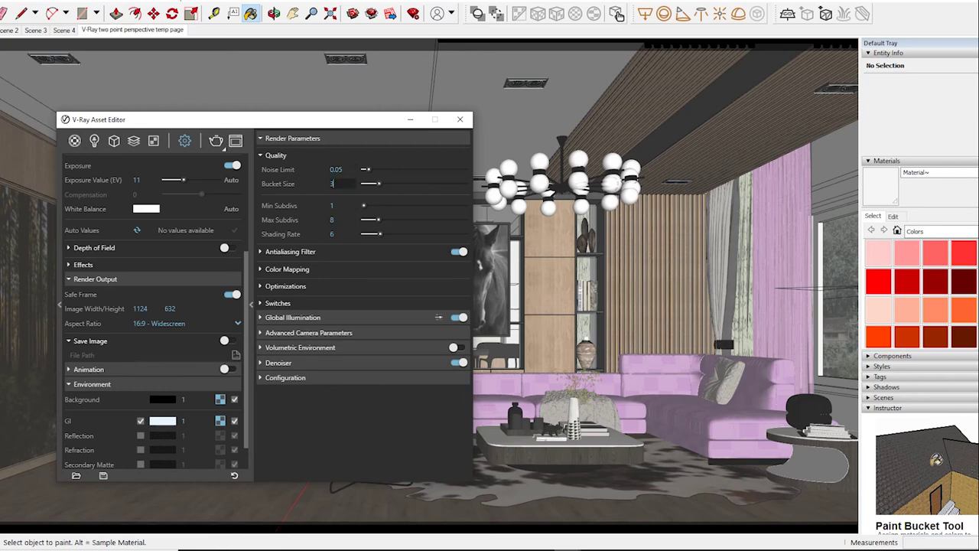
key("Return")
left_click(332, 220)
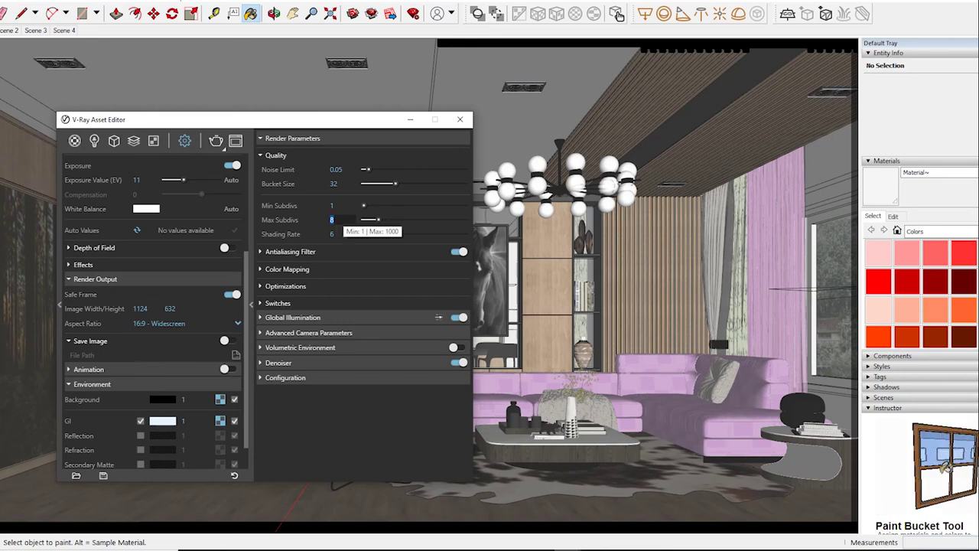
type("24")
key("Return")
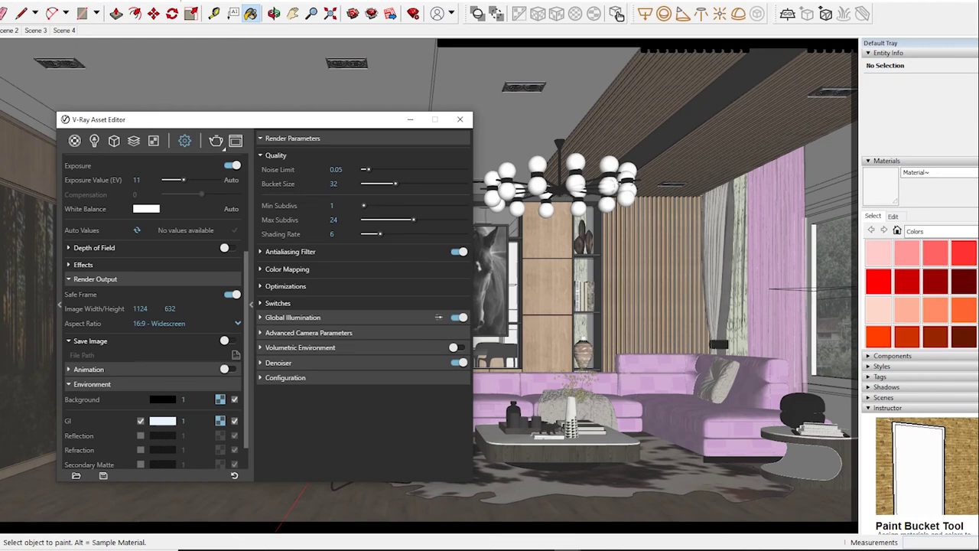
Switch the antialiasing filter to Triangle and keep Light cache for secondary GI rays.
left_click(291, 251)
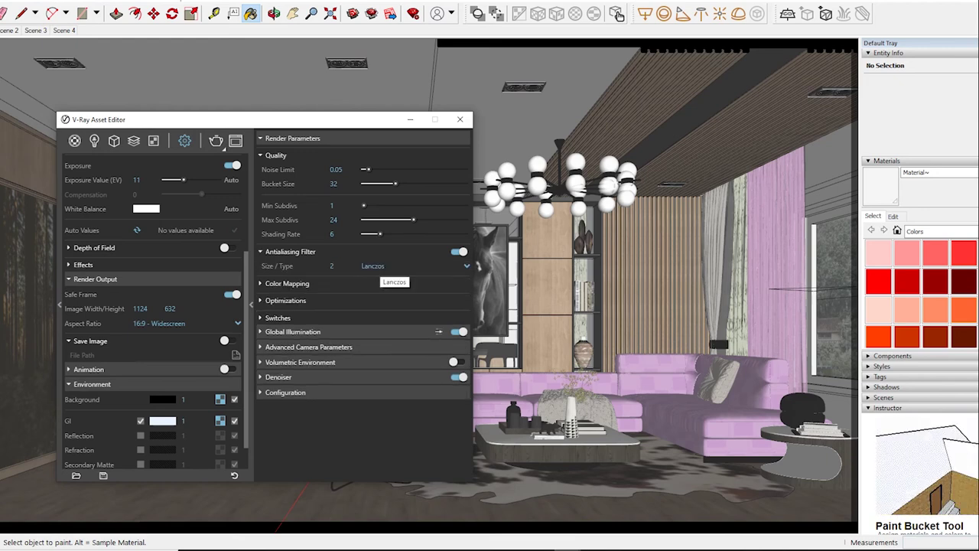
left_click(477, 266)
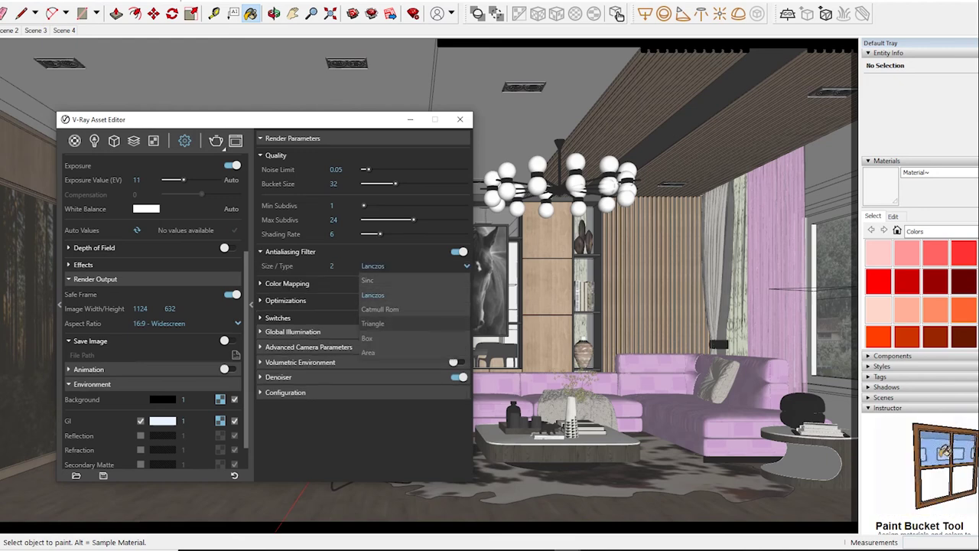
left_click(373, 323)
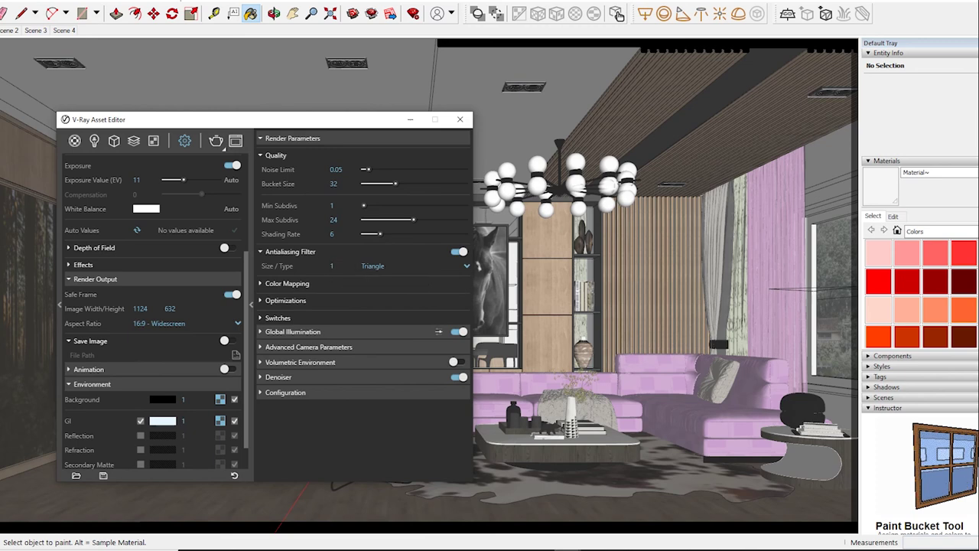
left_click(293, 331)
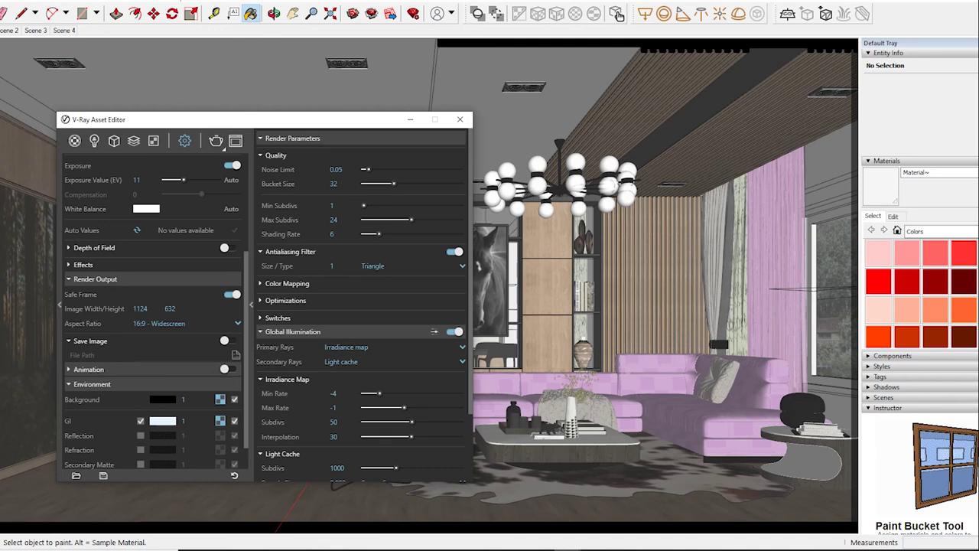
left_click(390, 361)
left_click(341, 405)
left_click(390, 361)
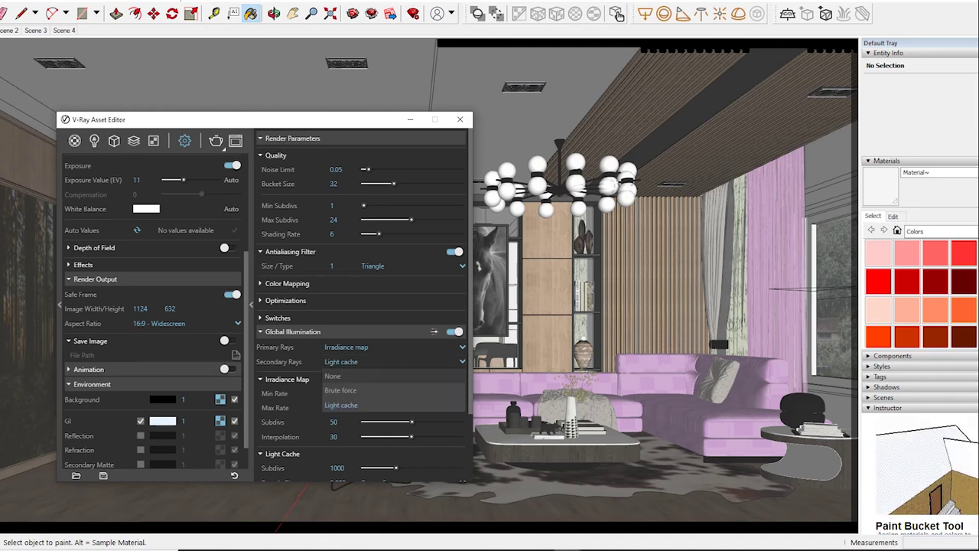
left_click(344, 405)
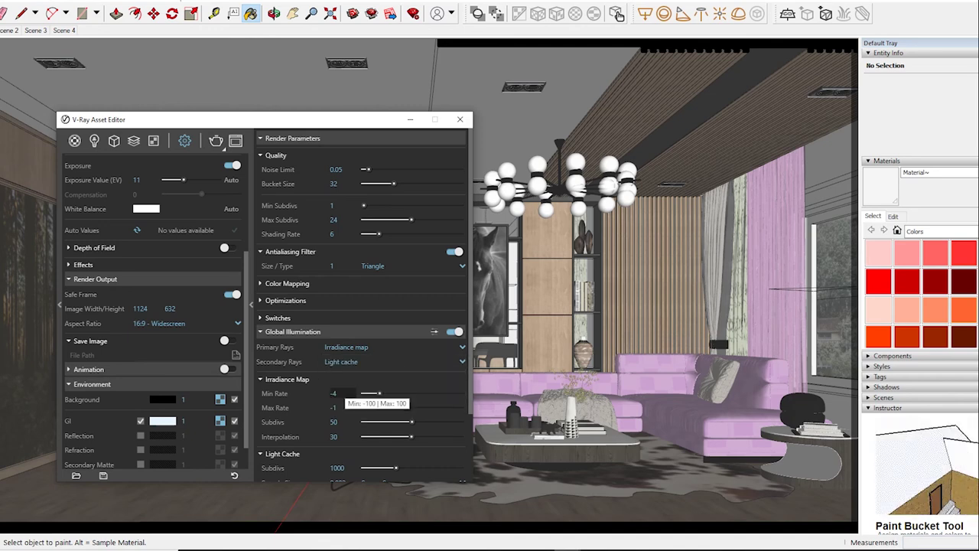
Set irradiance map Min Rate -5, Subdivs 80, Interpolation 50 and light cache Subdivs 1200.
key("BackSpace")
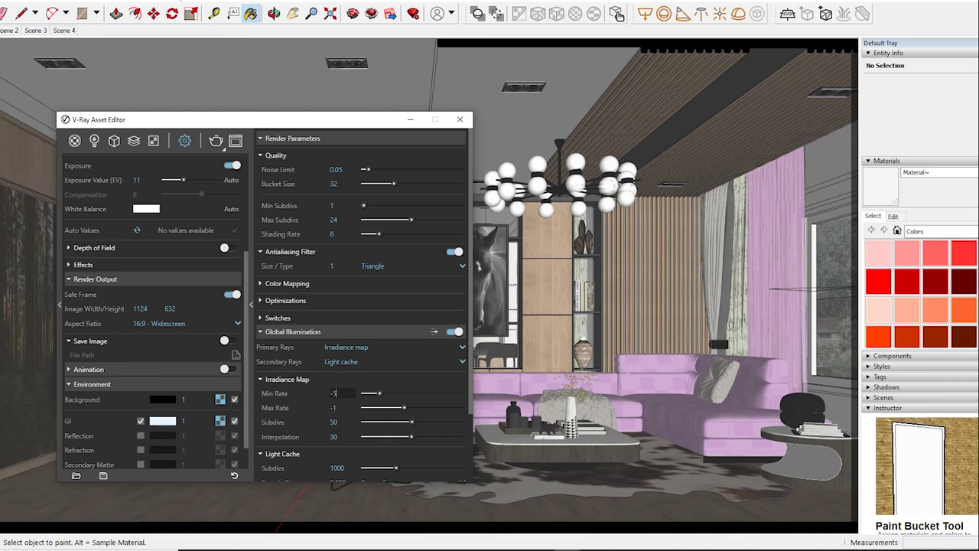
type("5")
key("Return")
double_click(333, 422)
type("0")
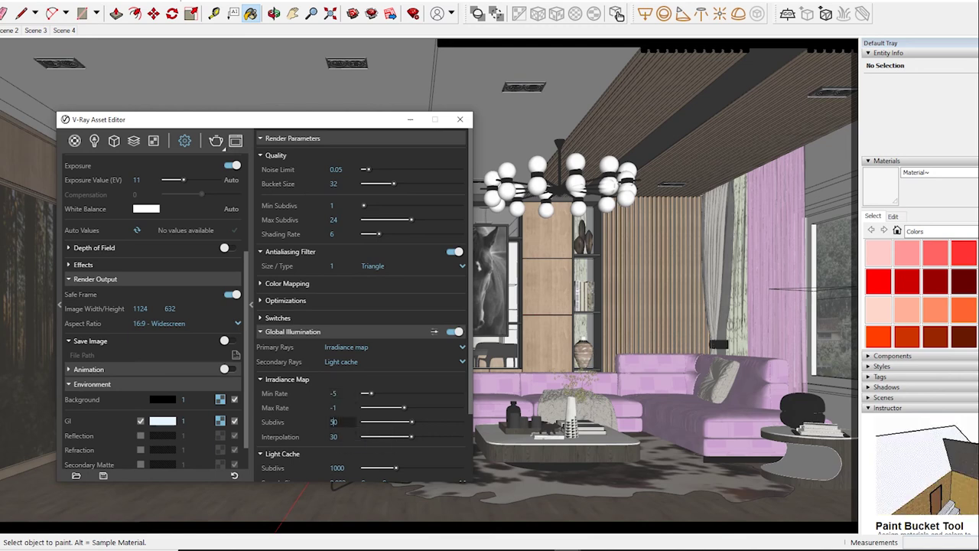
type("8")
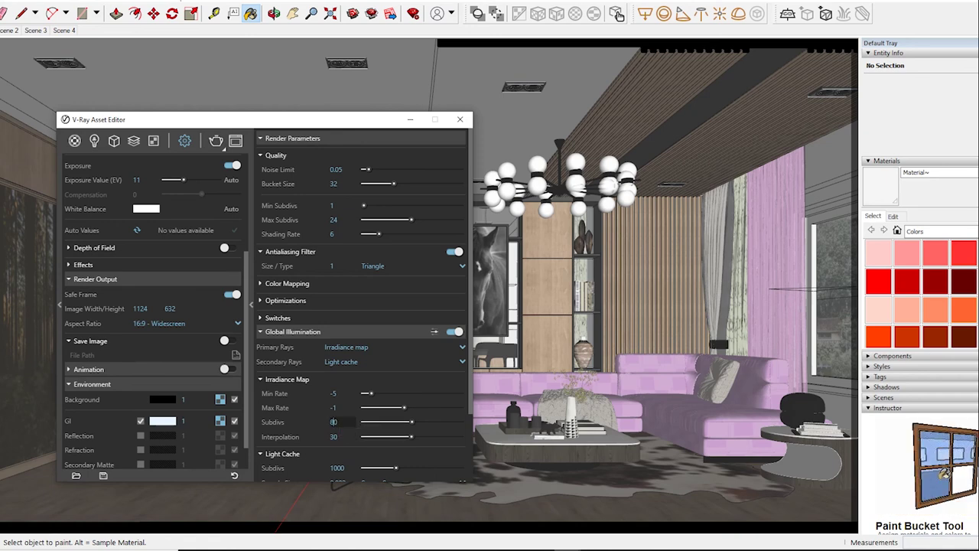
key("Tab")
double_click(333, 436)
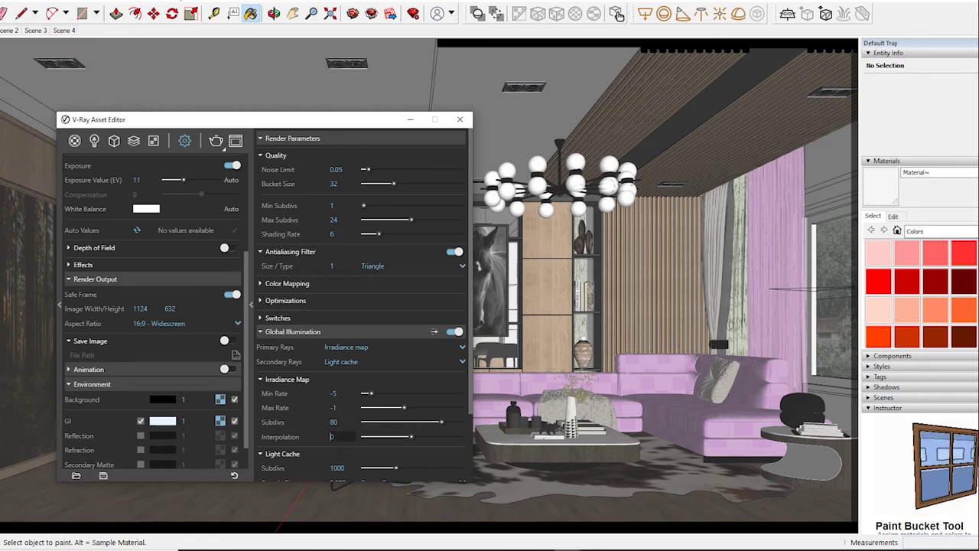
type("50")
key("Tab")
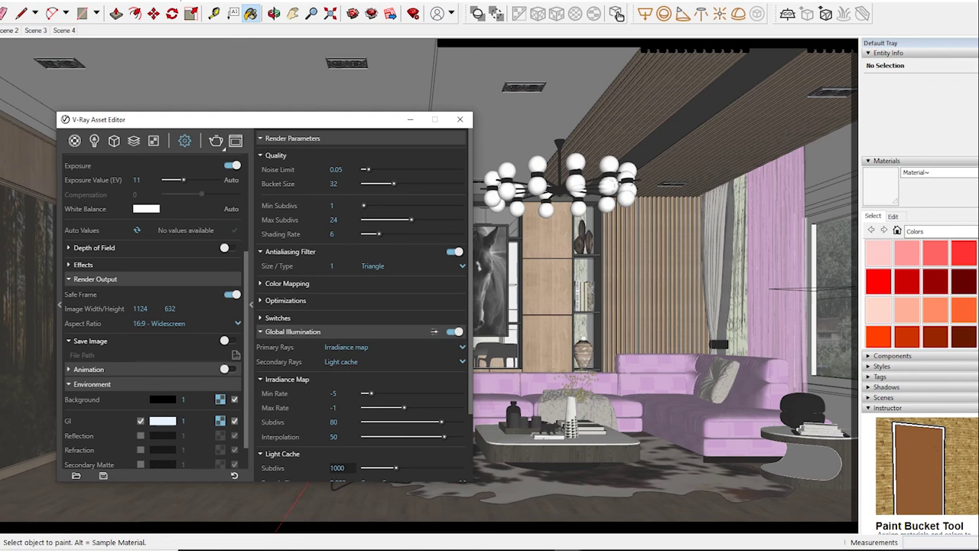
type("1200")
key("Tab")
scroll(363, 306, "down", 2)
scroll(363, 306, "down", 1)
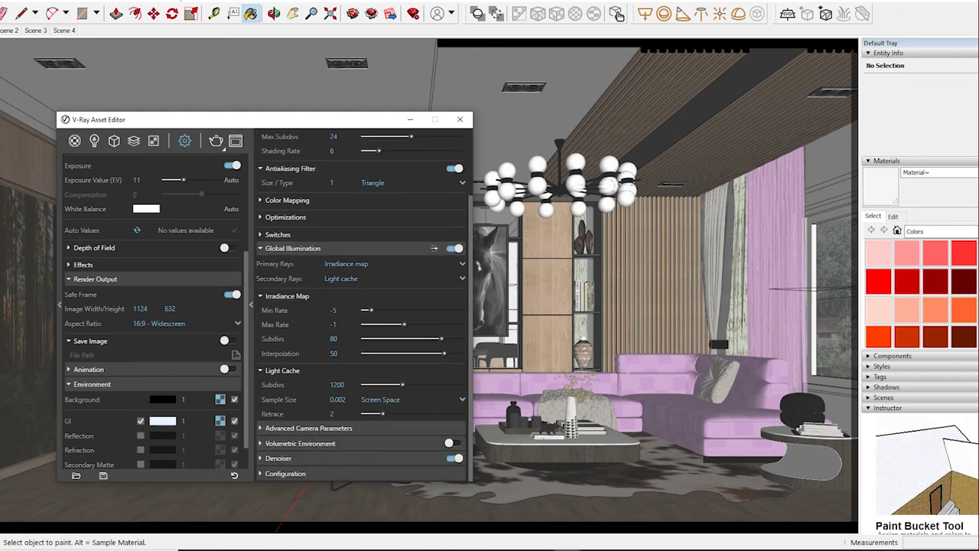
scroll(364, 306, "up", 3)
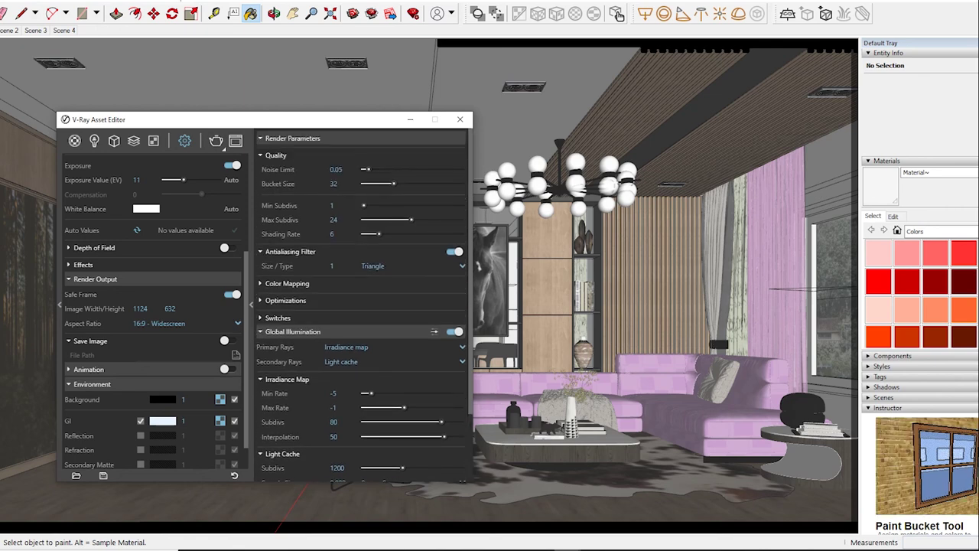
Close the V-Ray Asset Editor and switch to the Select tool.
left_click(459, 119)
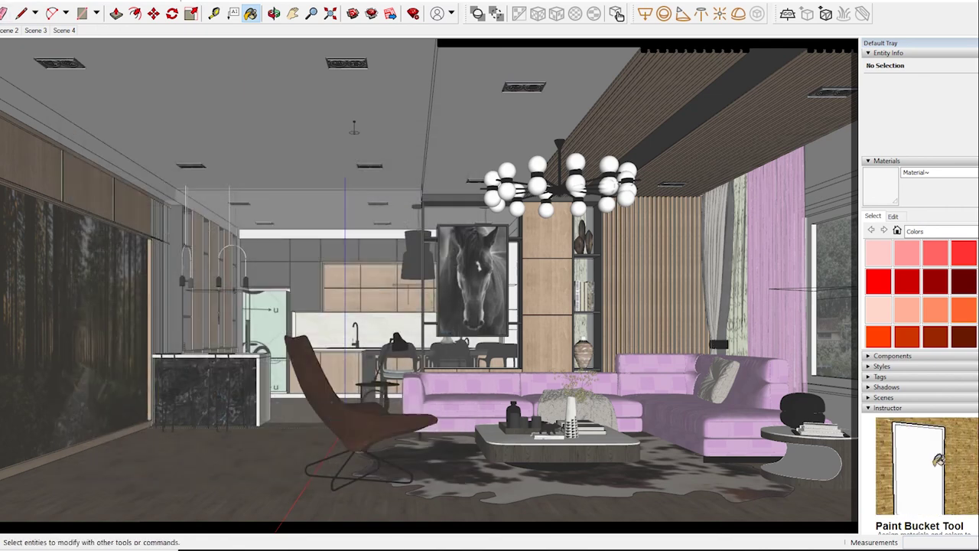
key("space")
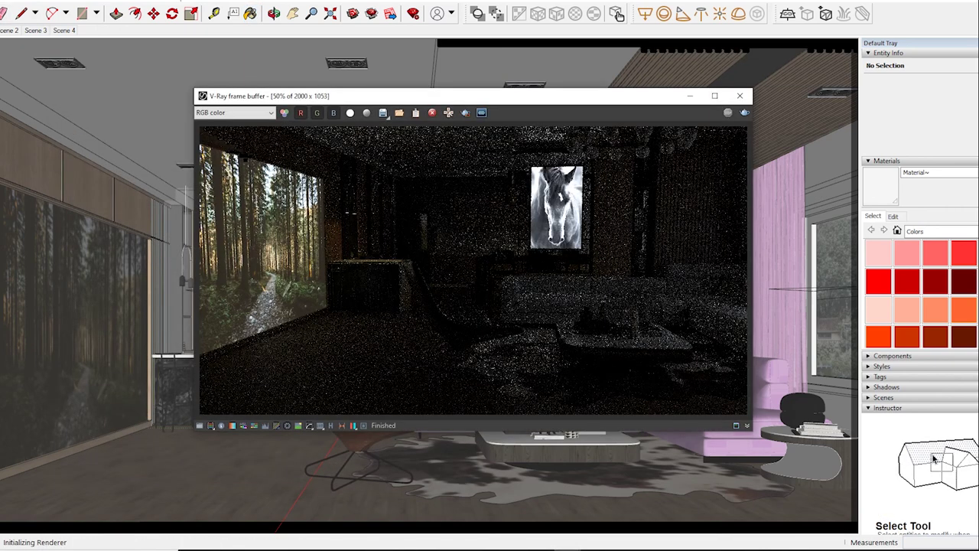